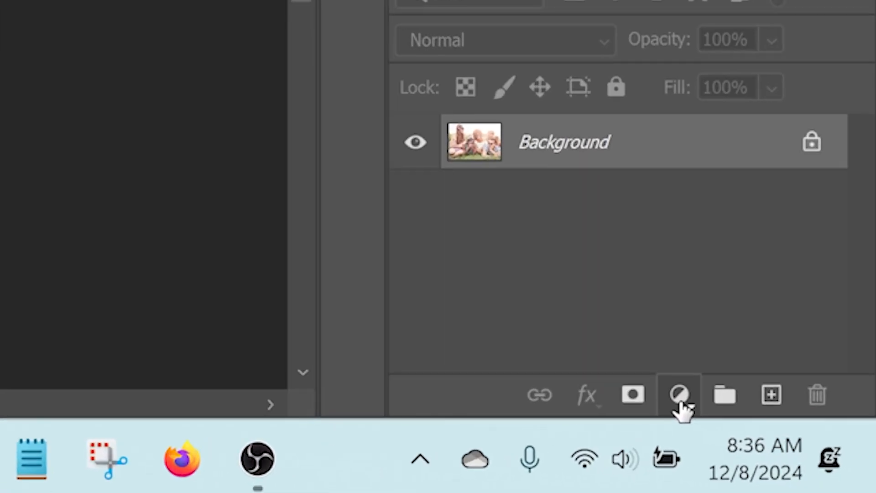
Add a Levels adjustment layer above the Background, review its channel options and keep the channel on RGB
click(679, 395)
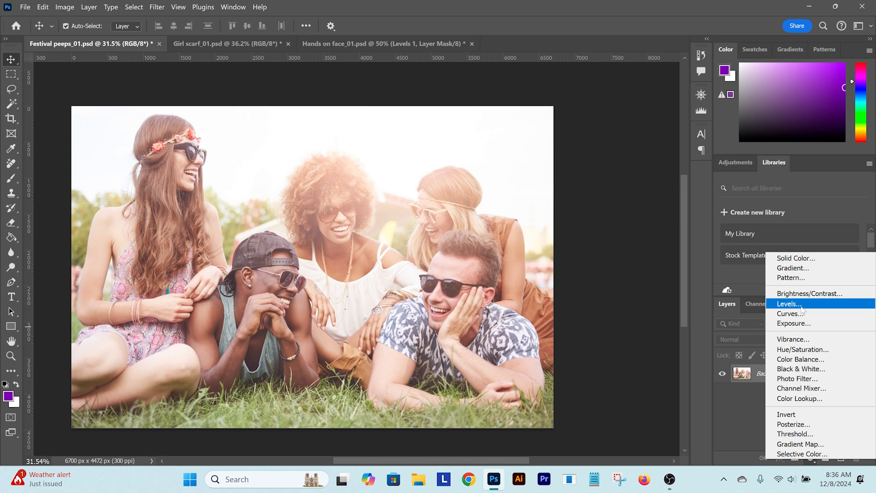
click(653, 196)
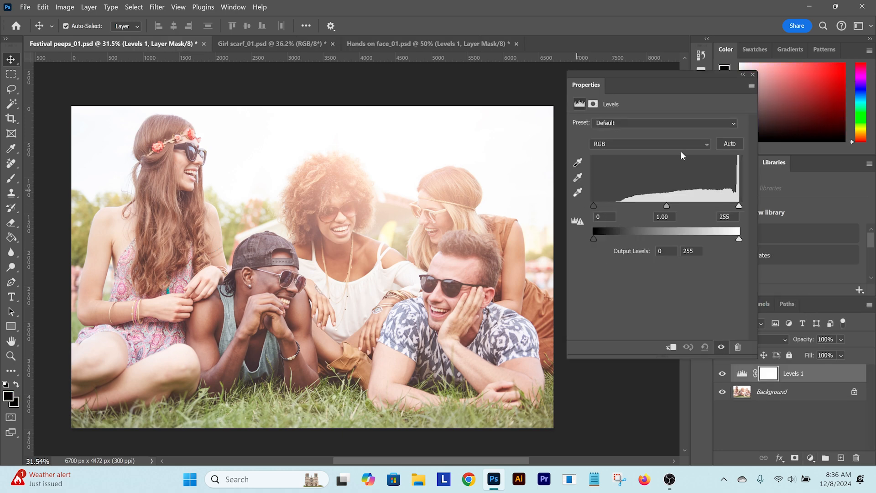
click(627, 143)
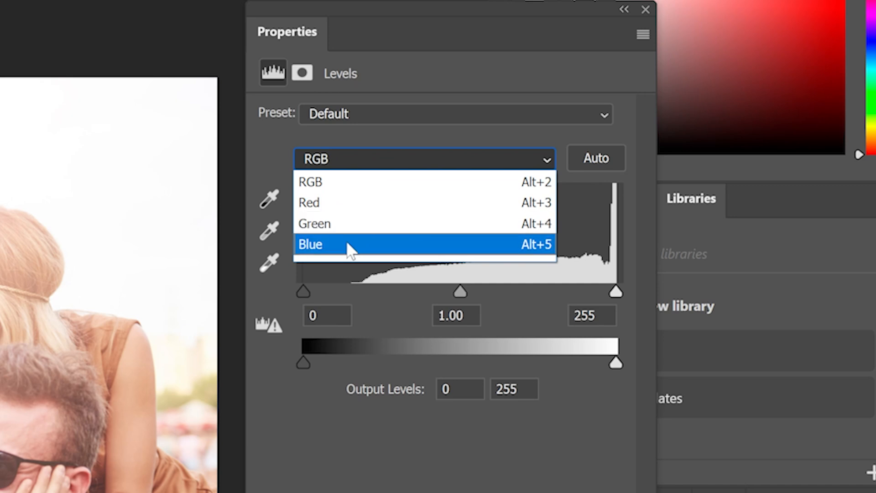
click(400, 139)
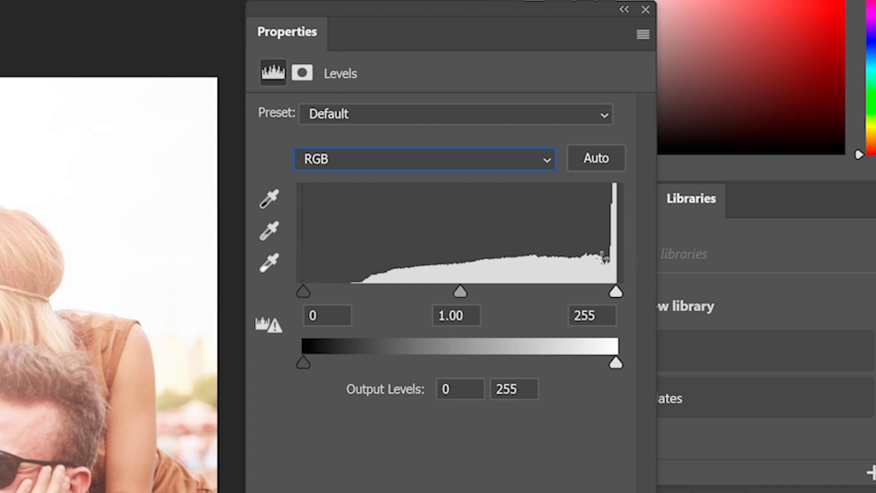
Try out the shadow, highlight and midtone input sliders of the Levels adjustment on the RGB channel
drag(303, 291, 348, 275)
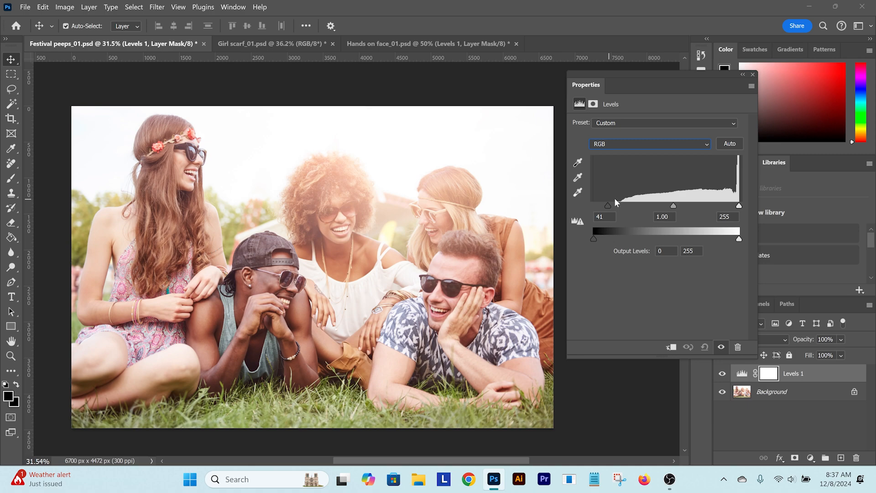
drag(615, 198, 589, 200)
mouse_move(738, 205)
mouse_down()
mouse_move(714, 206)
mouse_move(739, 206)
mouse_up()
mouse_move(669, 206)
mouse_down()
mouse_move(658, 204)
mouse_move(685, 205)
mouse_move(666, 205)
mouse_up()
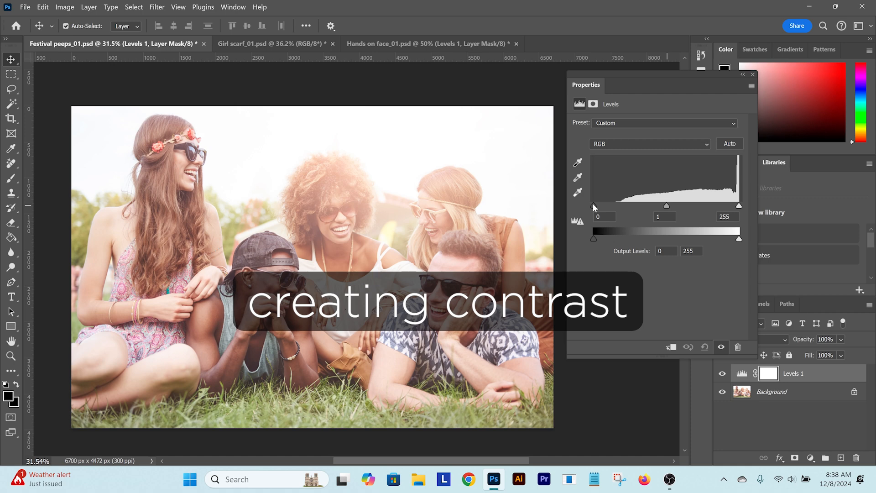
Set the RGB input levels of Levels 1 to 52 for shadows, 0.90 for midtones and 242 for highlights
drag(593, 204, 603, 205)
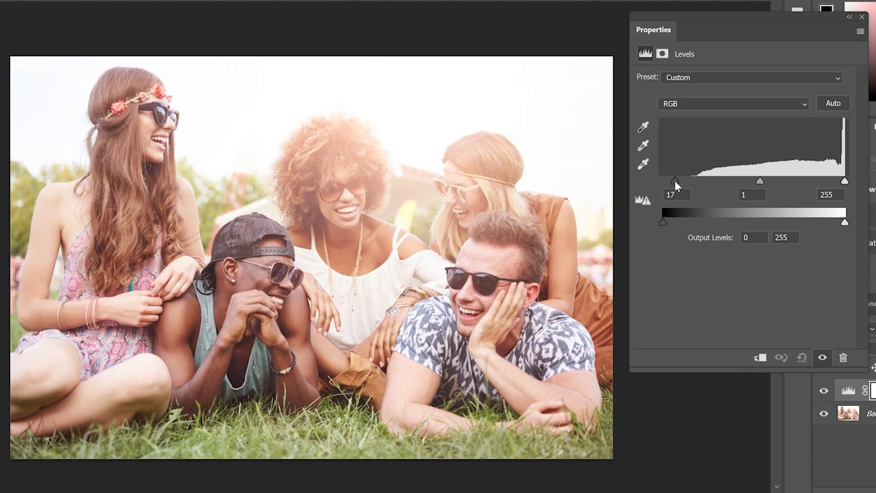
drag(675, 181, 700, 183)
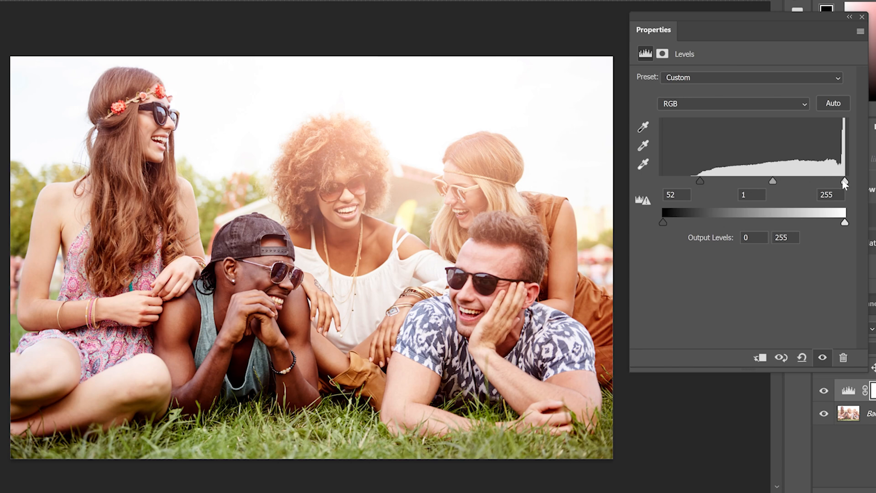
drag(844, 182, 836, 183)
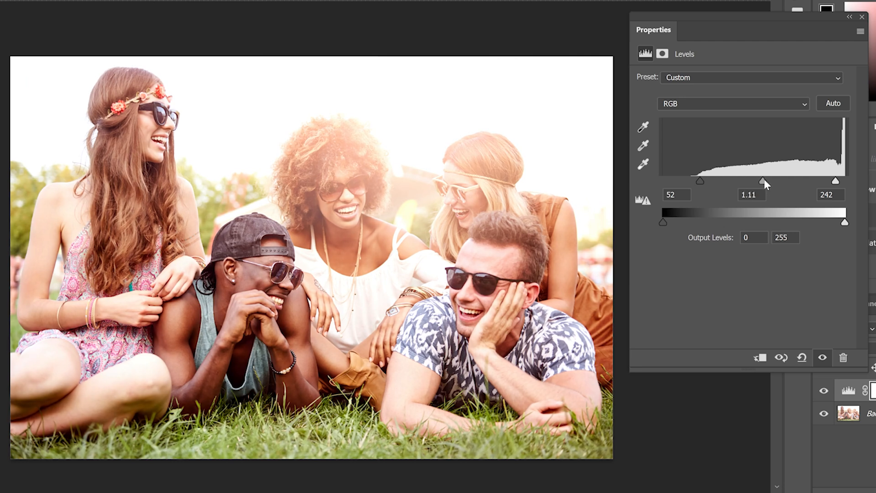
drag(763, 181, 772, 181)
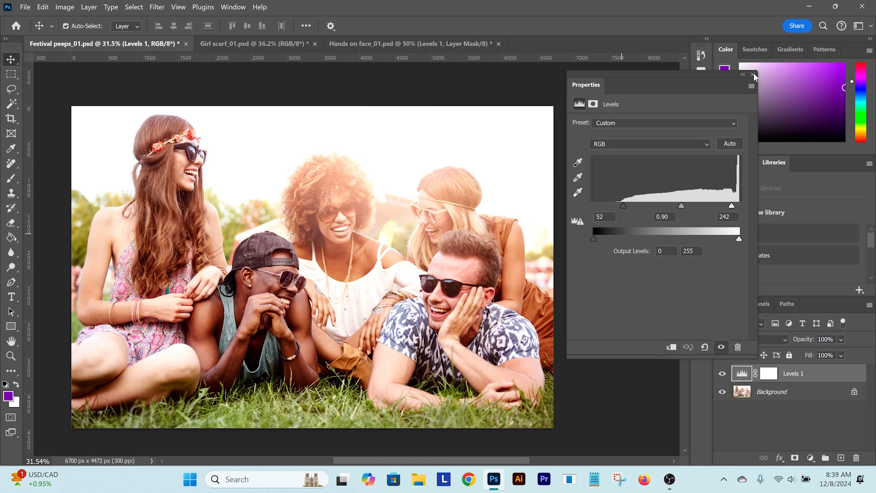
Hide the Levels 1 layer and add a second Levels adjustment layer above it
click(753, 75)
click(722, 373)
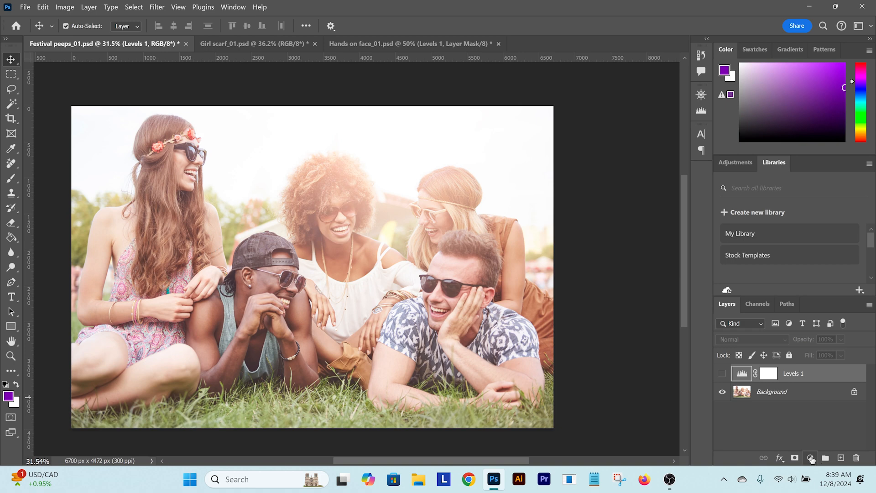
click(811, 457)
click(790, 302)
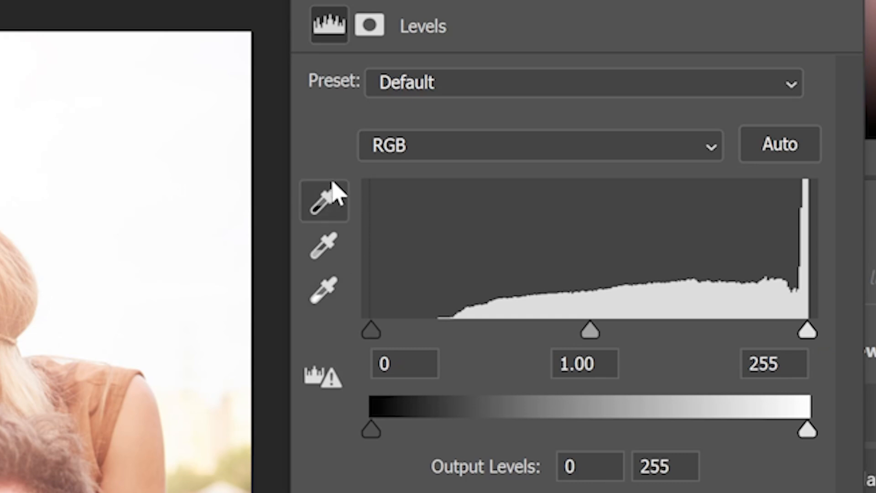
Set the black point of Levels 2 by sampling the dark hair shadow beneath the long-haired woman's chin with the black eyedropper
click(330, 191)
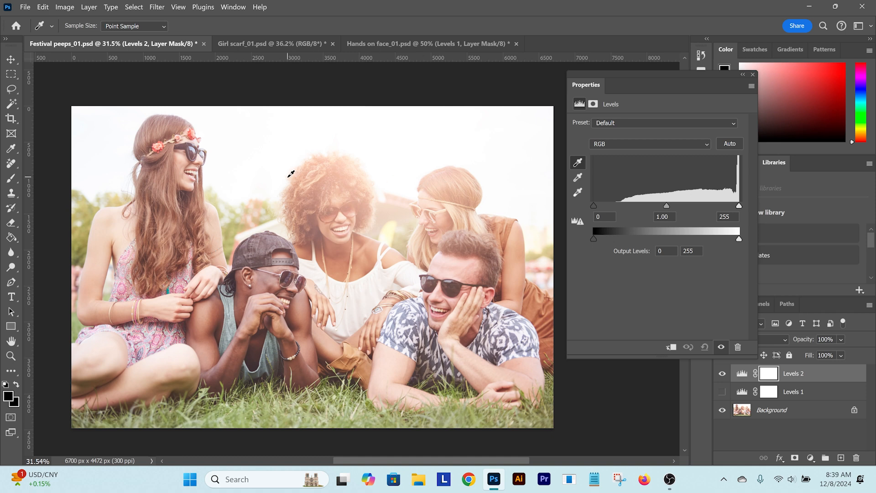
scroll(180, 208, up, 5)
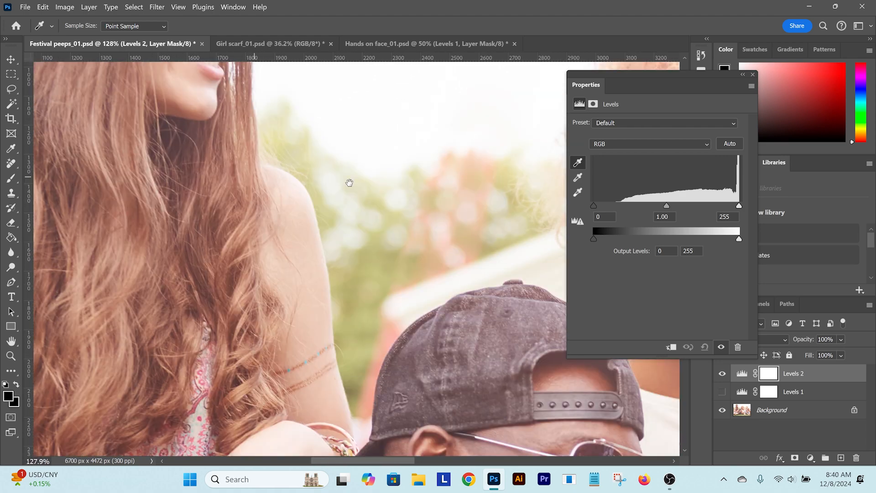
drag(448, 221, 315, 114)
scroll(465, 242, up, 2)
drag(462, 243, 373, 207)
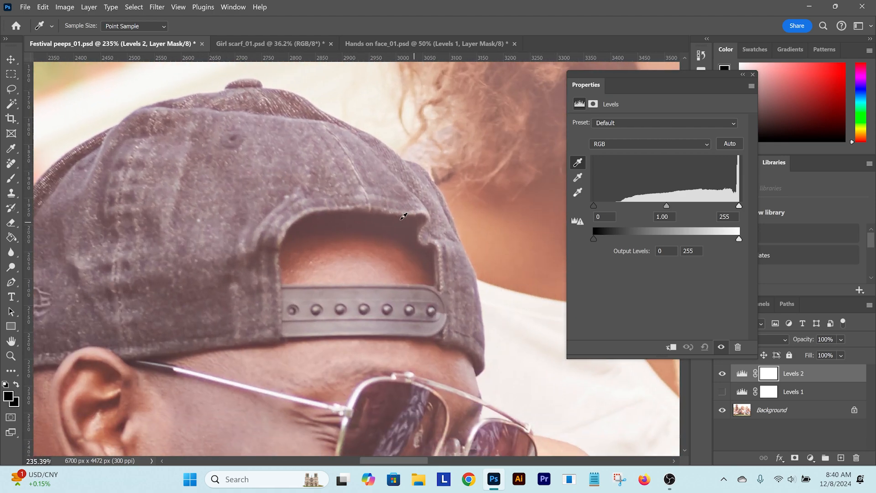
key(ctrl+0)
drag(452, 218, 311, 106)
scroll(425, 272, up, 2)
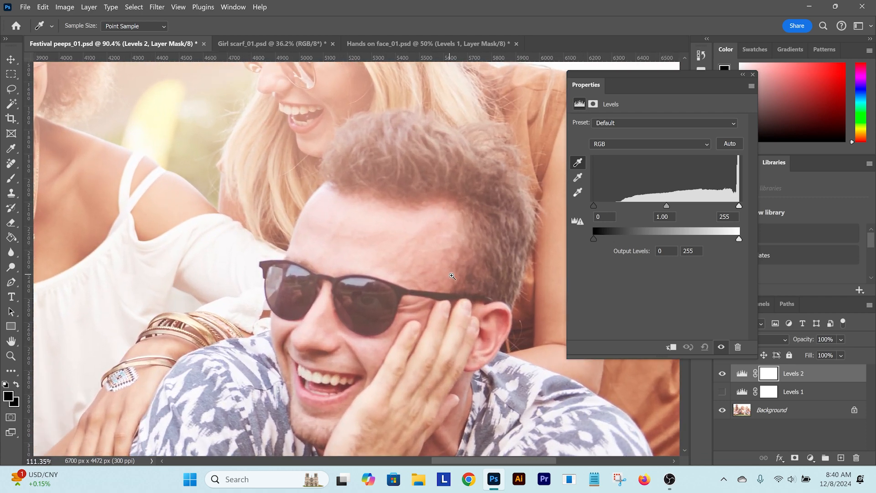
scroll(417, 293, down, 4)
drag(417, 293, 479, 145)
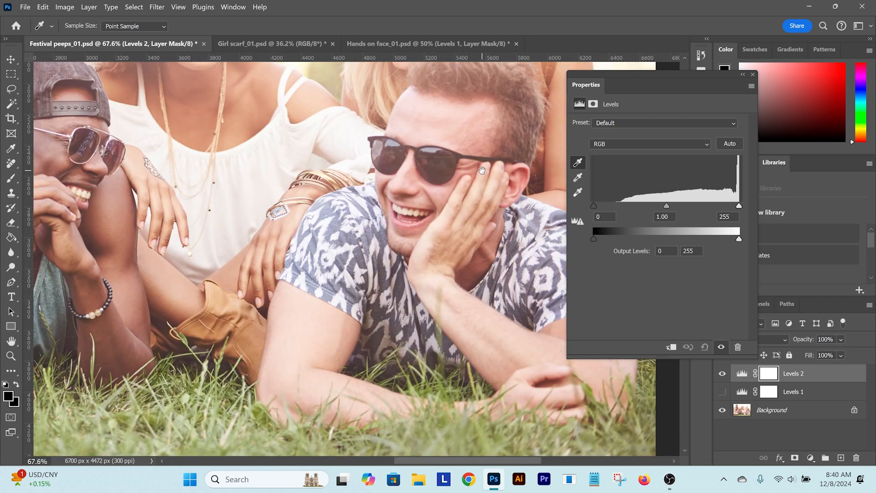
drag(299, 184, 413, 137)
scroll(328, 190, down, 4)
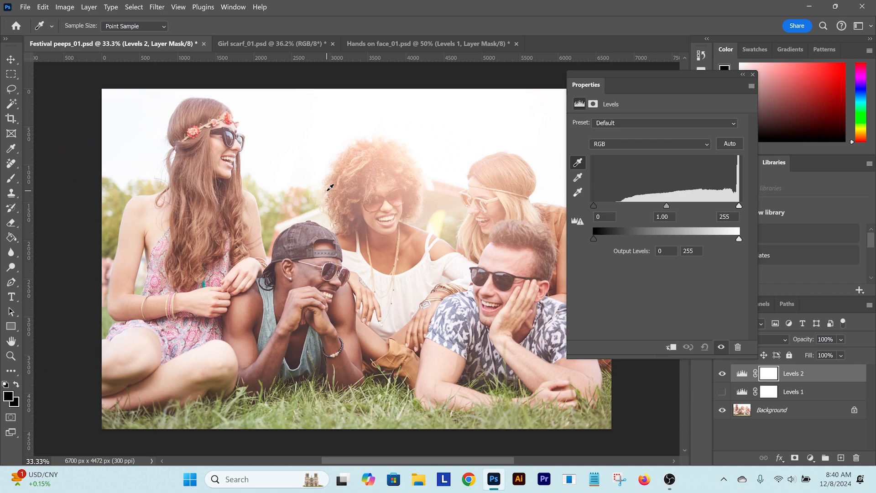
scroll(204, 182, up, 8)
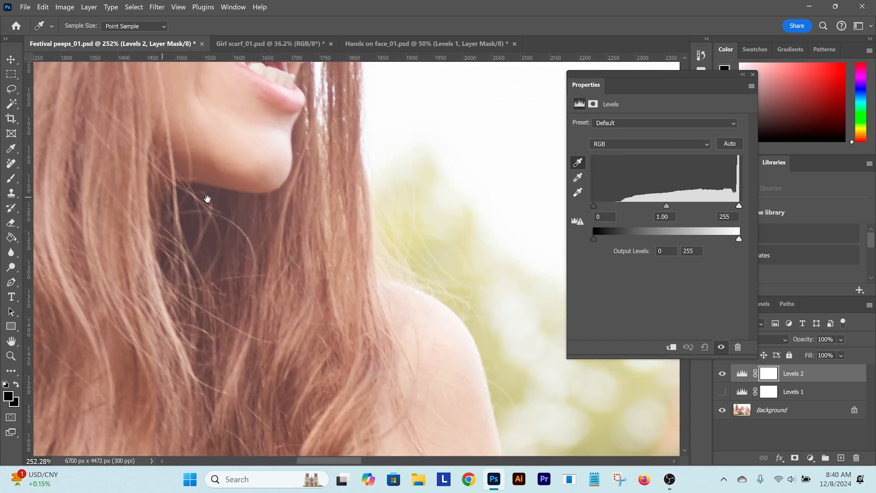
click(187, 208)
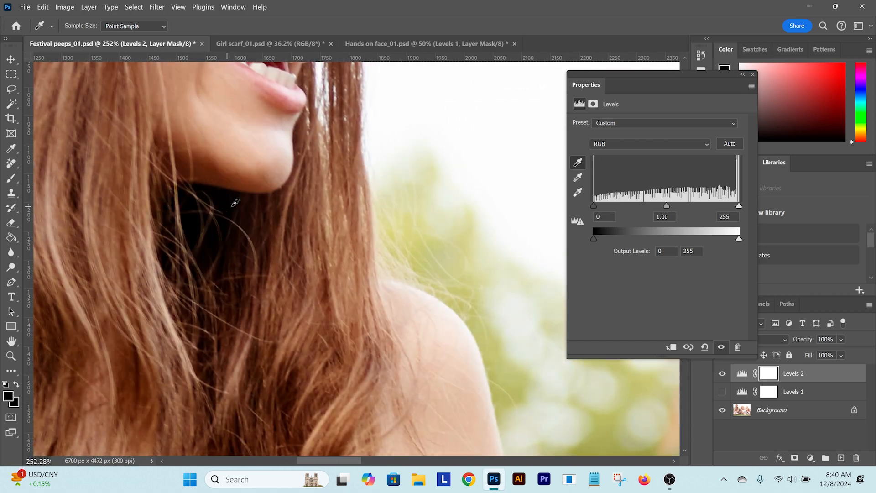
scroll(230, 209, down, 8)
key(v)
drag(435, 268, 387, 257)
scroll(358, 251, down, 1)
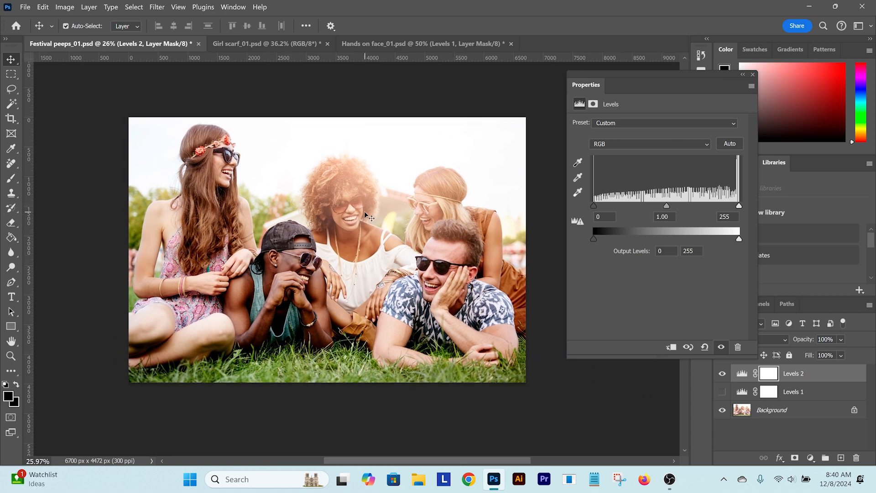
Close the Levels properties and toggle the visibility of Levels 2 repeatedly to compare the photo before and after
click(752, 73)
click(722, 374)
click(722, 374)
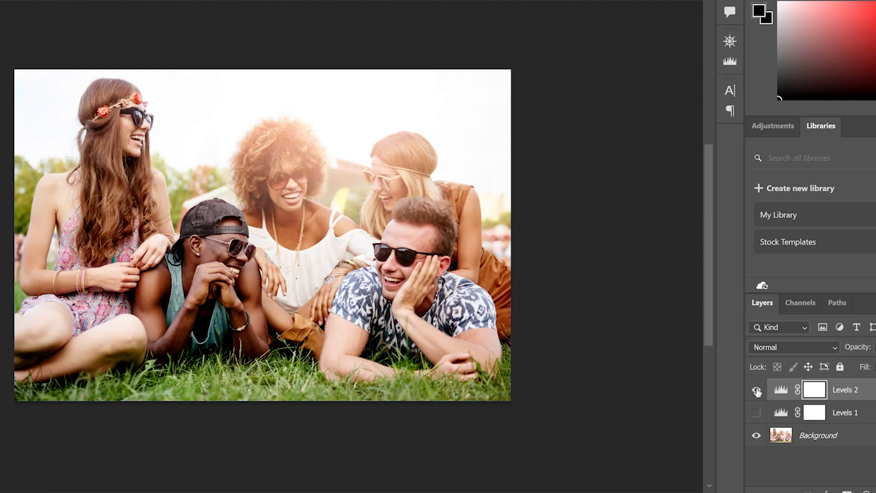
click(722, 374)
click(756, 390)
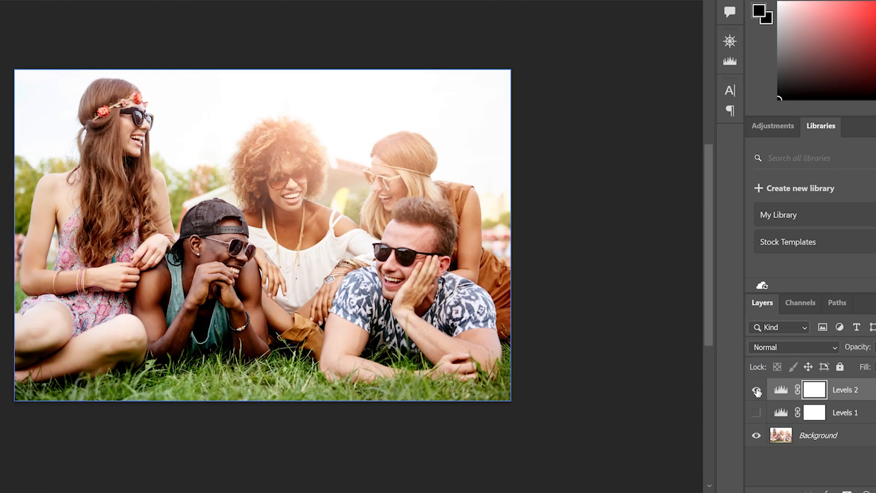
click(757, 390)
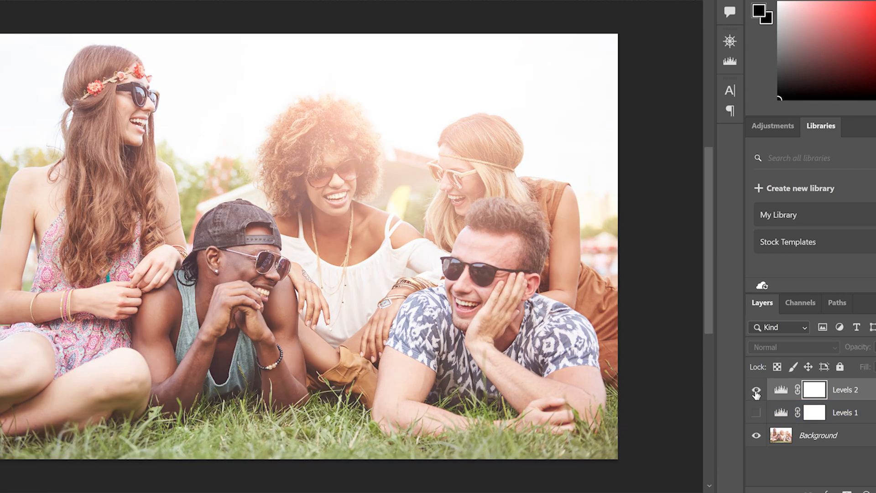
click(756, 391)
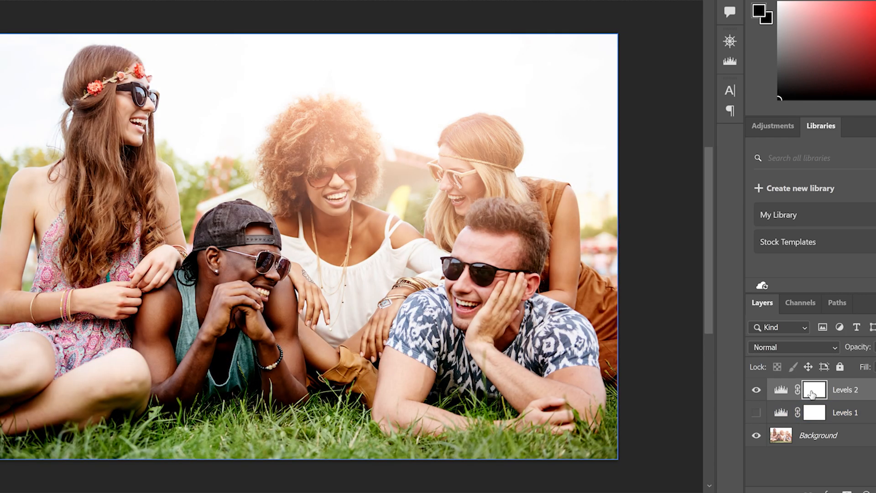
click(757, 392)
click(756, 414)
click(756, 414)
click(756, 390)
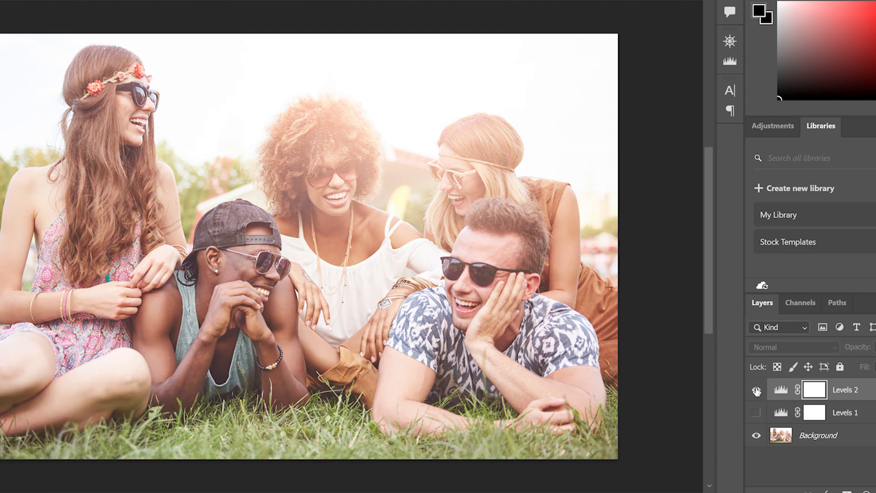
click(756, 391)
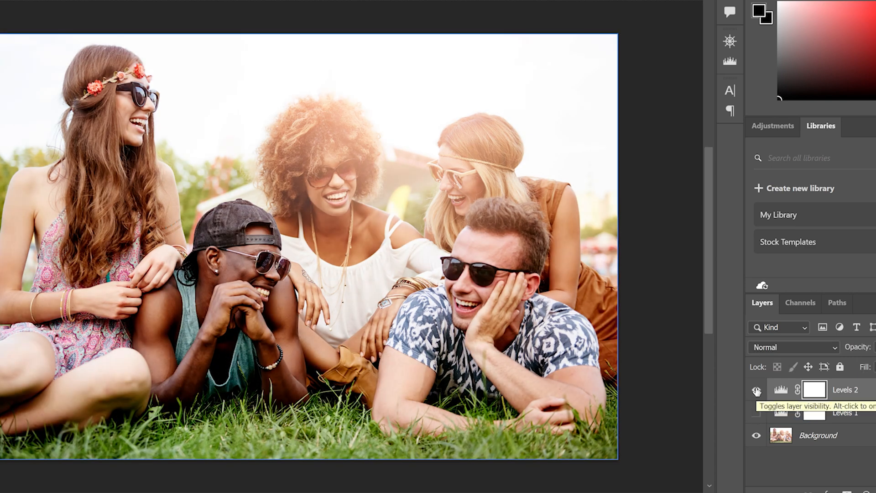
click(756, 391)
click(756, 390)
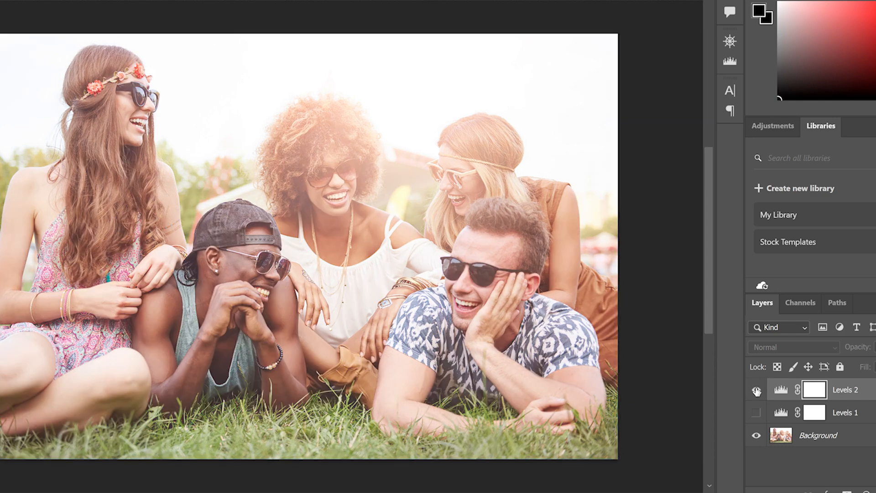
Hide Levels 2 and toggle Levels 1 on and off to compare its contrast with the original photo
click(756, 390)
click(756, 414)
click(756, 414)
click(756, 413)
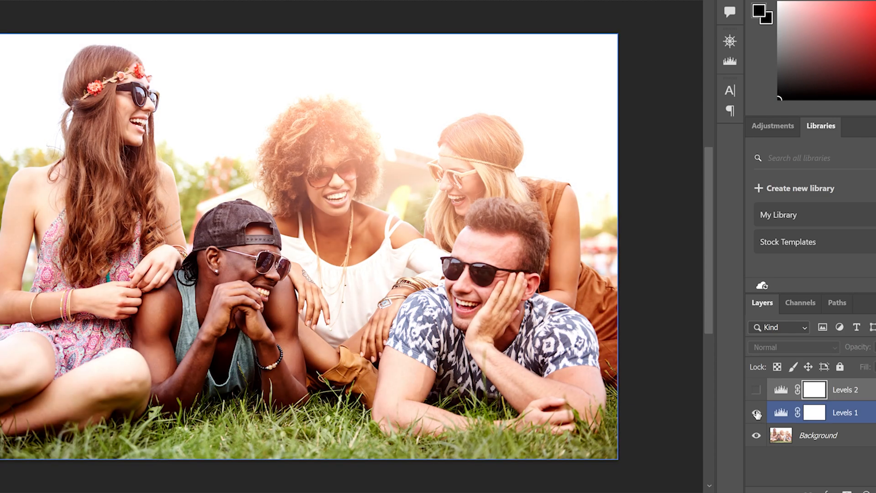
click(756, 413)
click(756, 413)
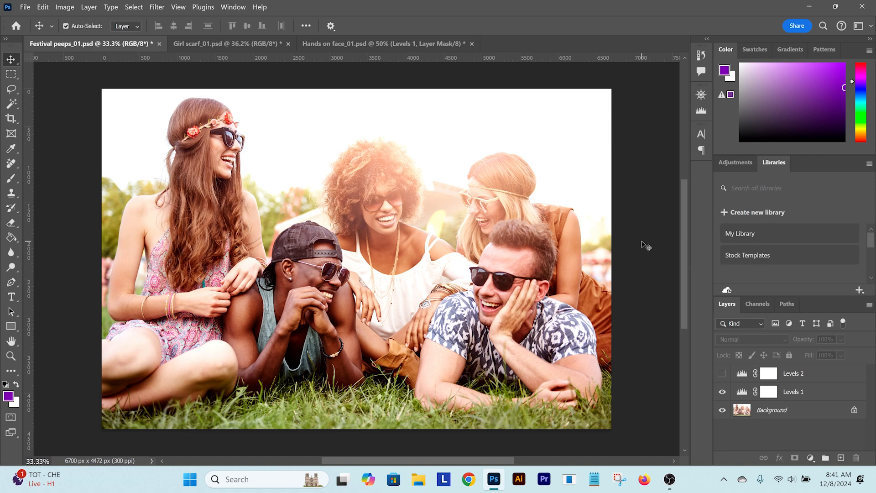
Hide Levels 1 and toggle Levels 2 on and off to compare its result on the group's faces
scroll(536, 272, up, 3)
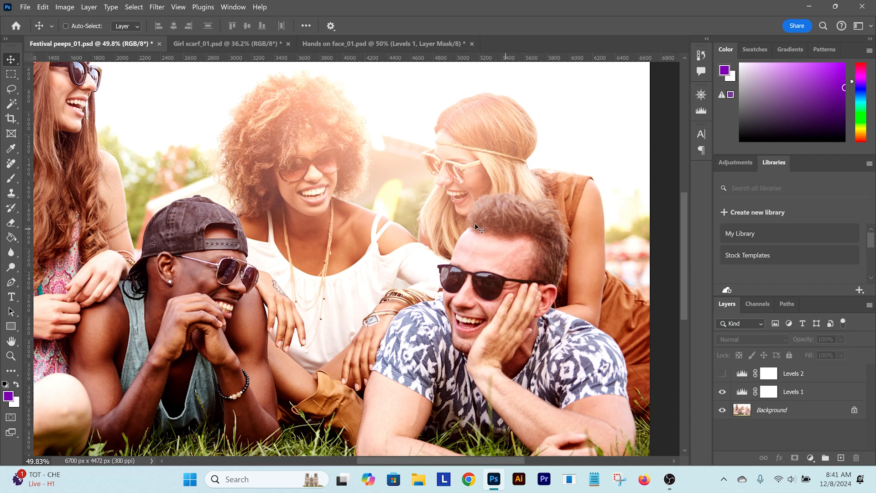
click(722, 391)
click(722, 373)
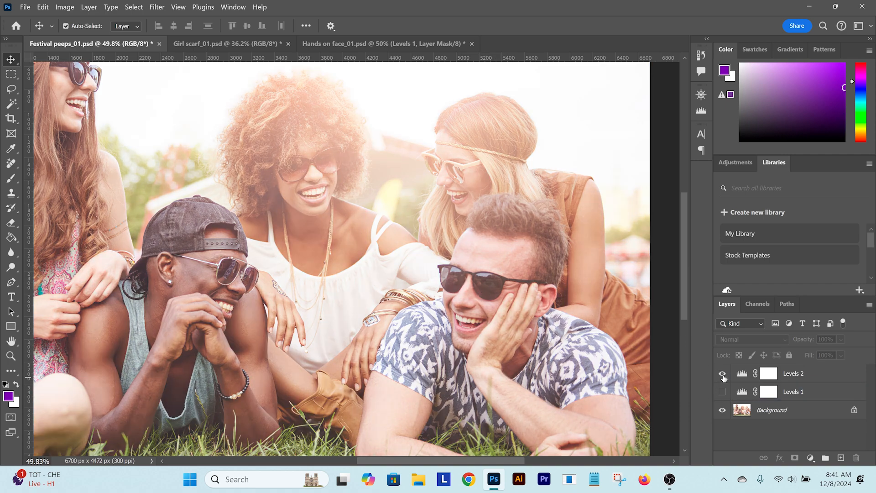
click(722, 373)
click(722, 374)
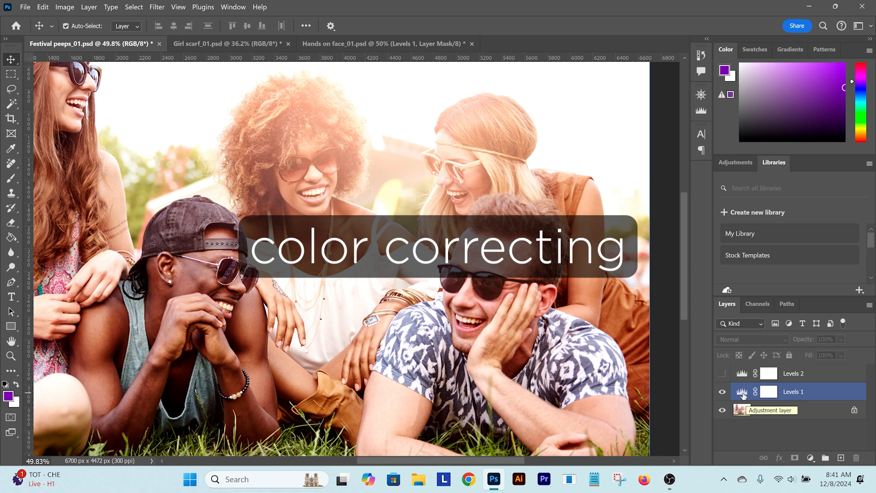
Open the Levels 1 properties for editing and switch the adjustment to the Red channel
double_click(742, 394)
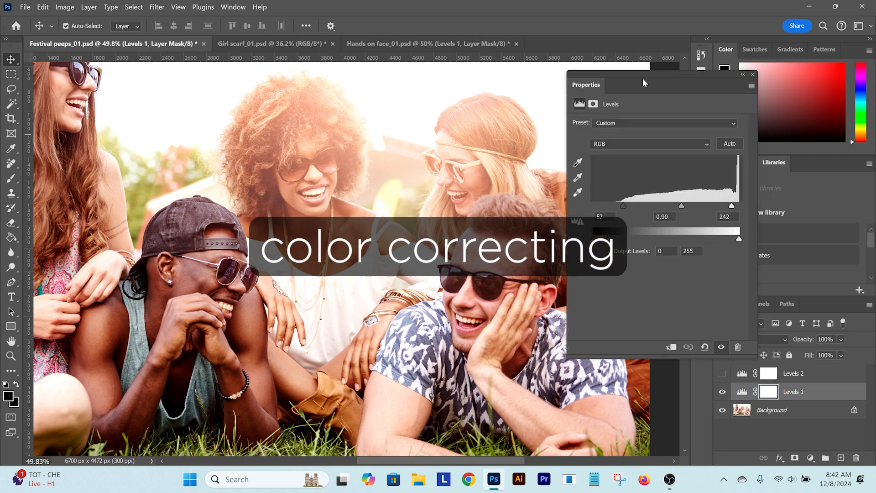
drag(648, 74, 672, 86)
click(536, 163)
click(512, 184)
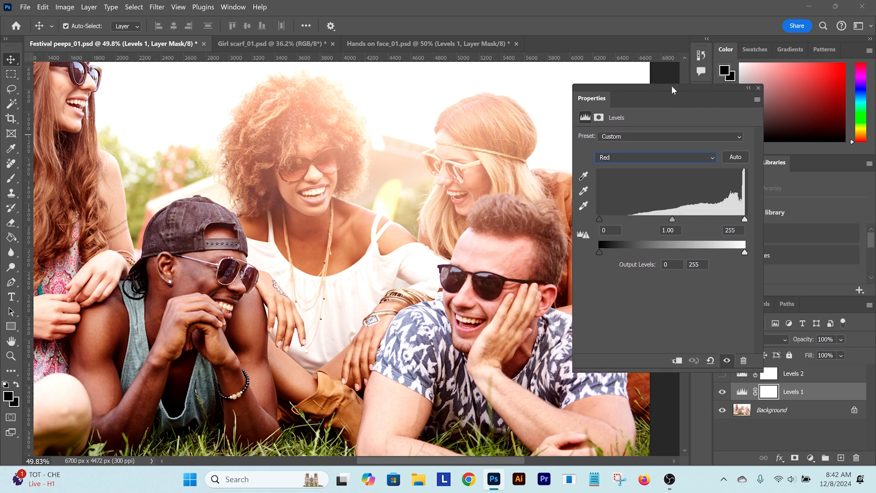
drag(475, 225, 453, 219)
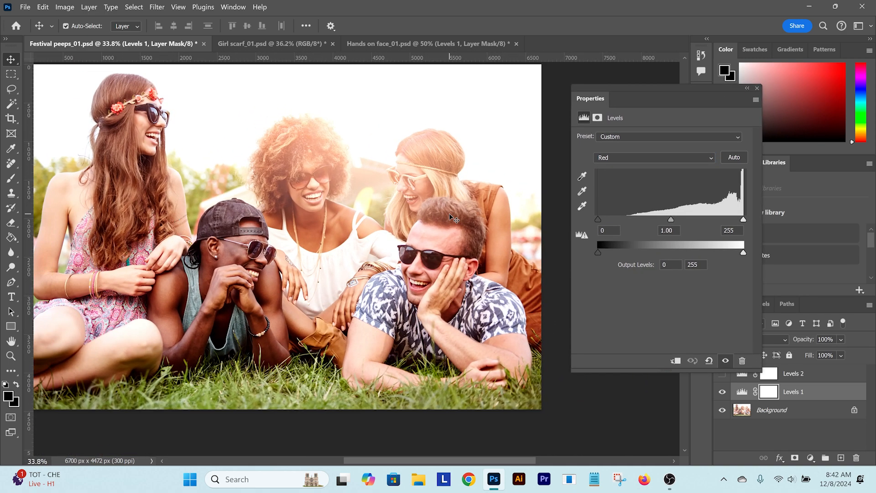
Raise the shadow input level slightly in the Red channel of Levels 1 on the festival photo
click(639, 157)
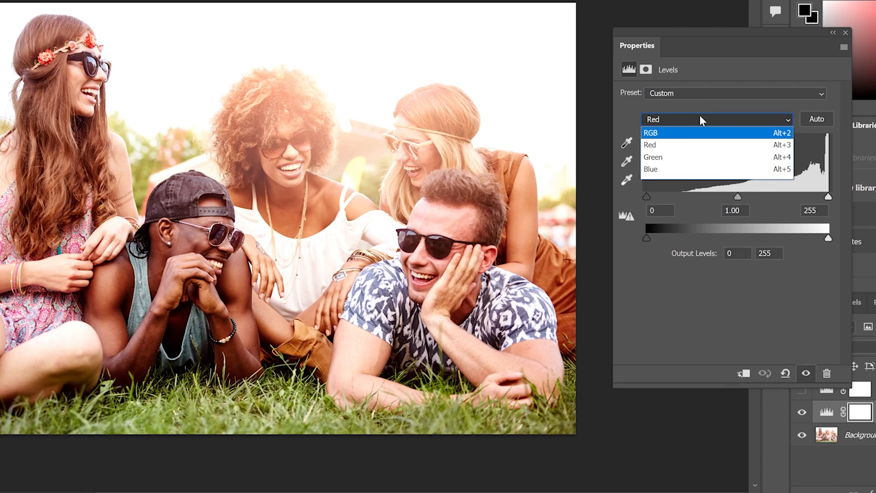
click(640, 157)
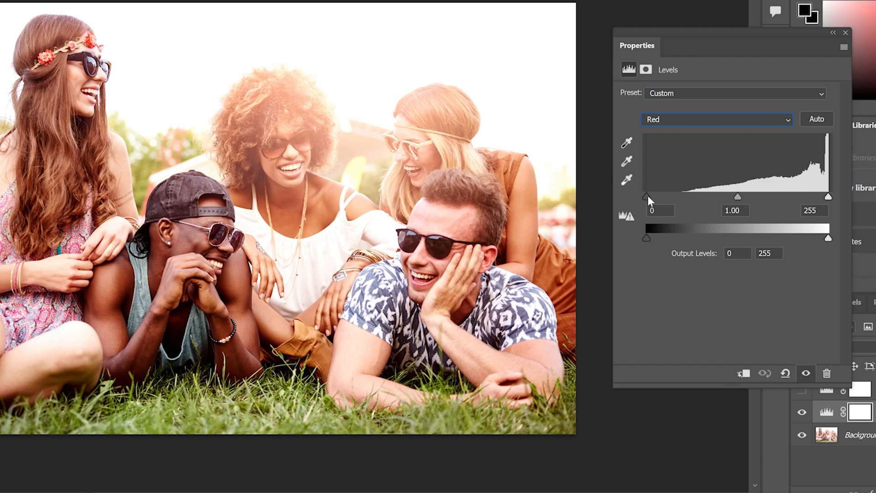
drag(648, 197, 662, 200)
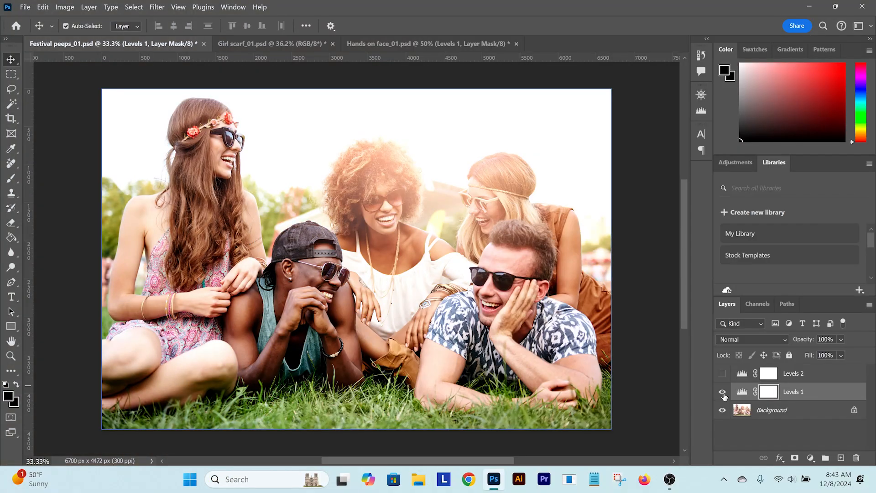
Toggle the visibility of Levels 1 repeatedly to compare the festival photo before and after the adjustment
click(723, 393)
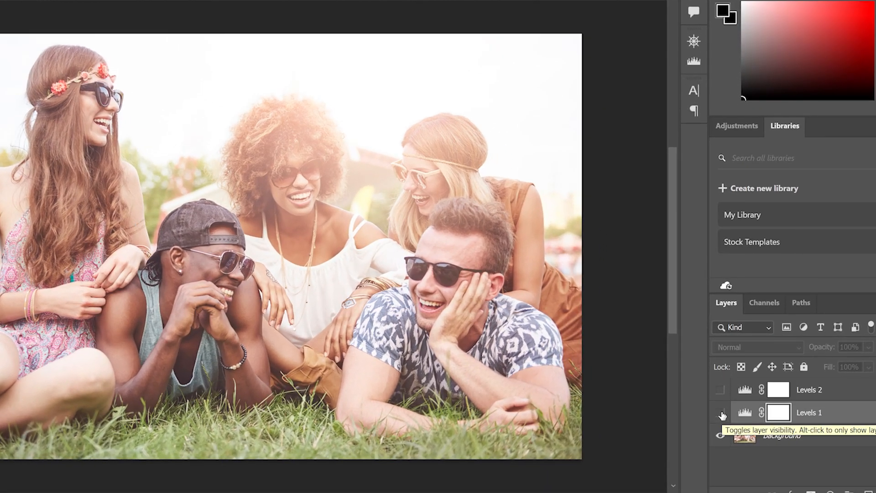
click(720, 413)
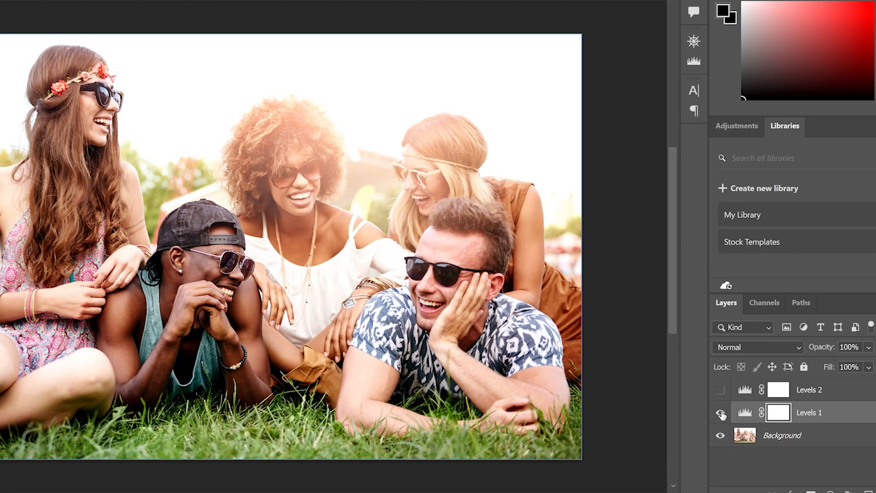
click(721, 412)
click(720, 413)
click(721, 413)
Toggle Levels 2 and Levels 1 on and off in turn to compare their two results on the festival photo
click(720, 390)
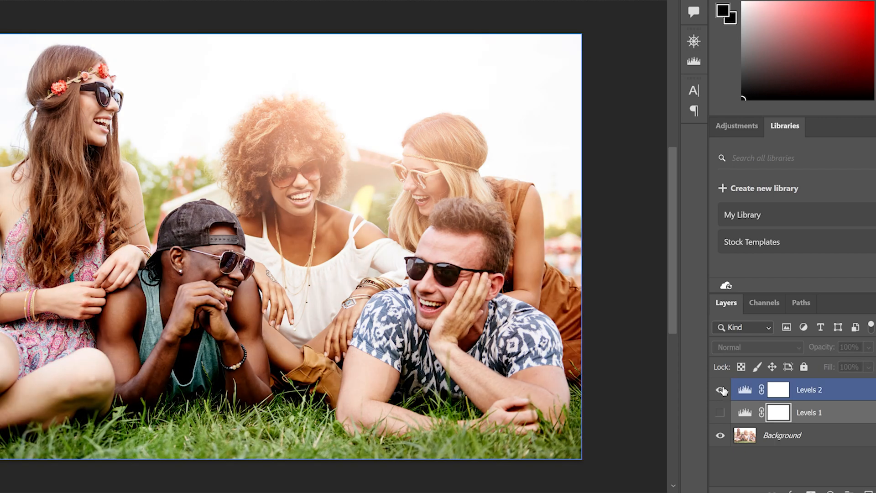
click(719, 390)
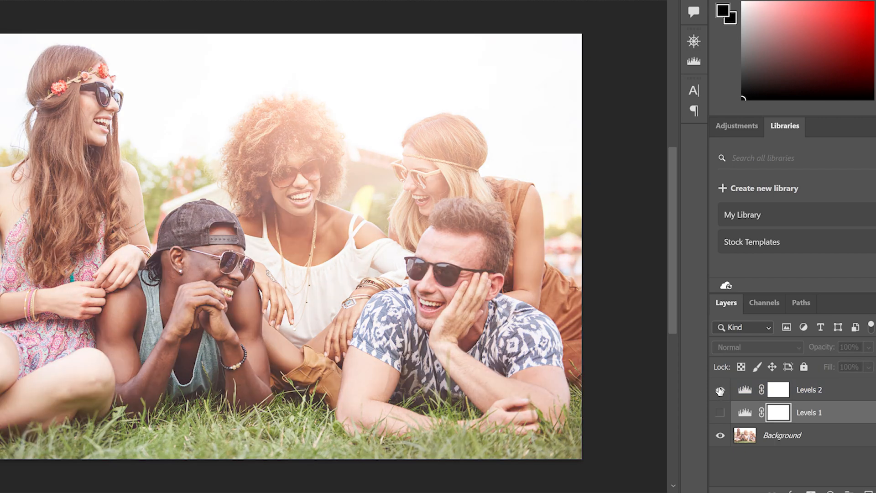
click(720, 390)
click(720, 390)
click(720, 413)
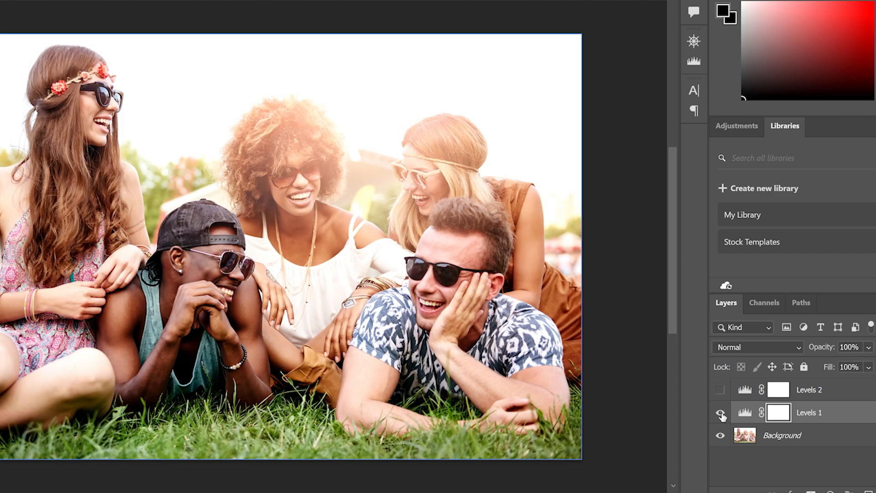
click(721, 412)
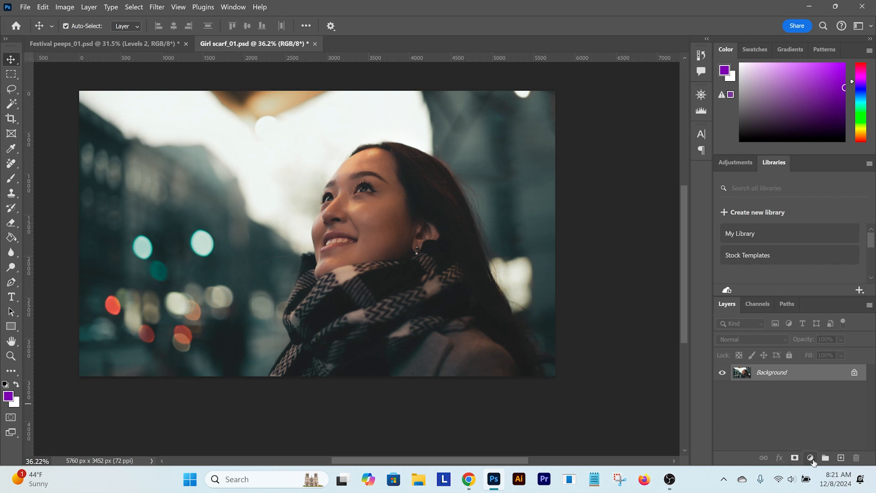
Add a Levels adjustment layer to the Girl scarf photo with RGB input levels of 13, 1.13 and 226
click(814, 463)
click(792, 305)
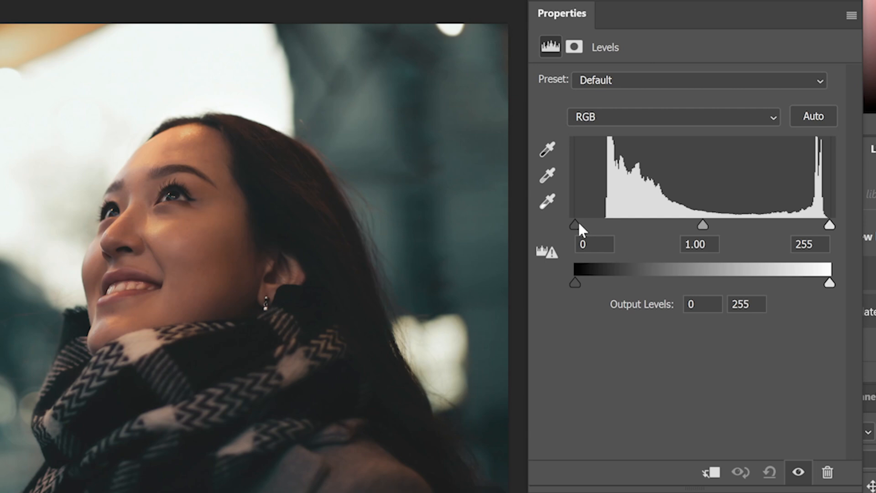
drag(579, 223, 586, 223)
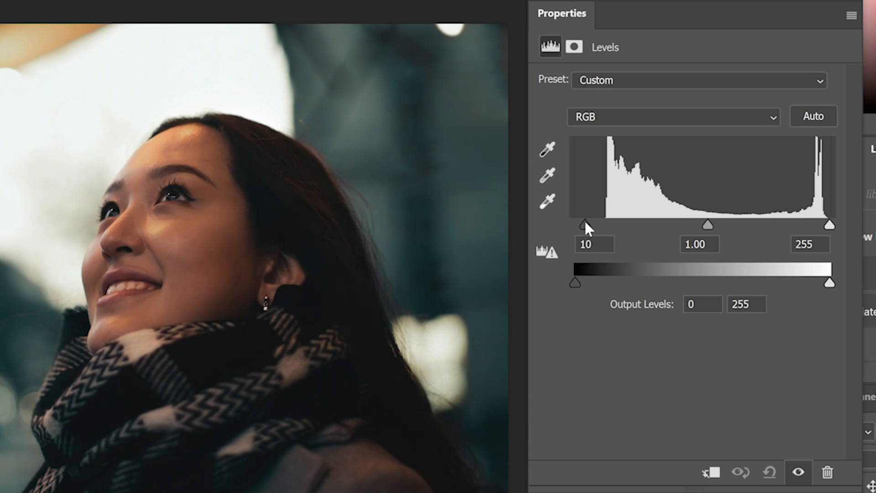
drag(830, 225, 800, 223)
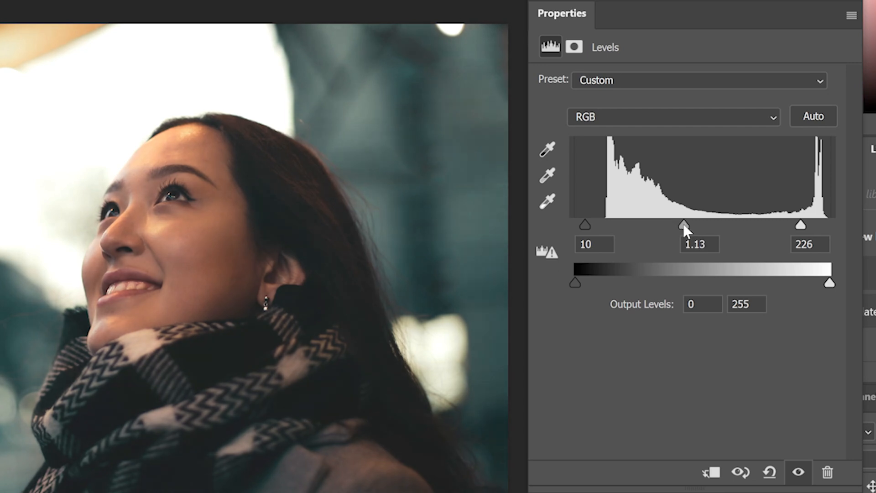
drag(581, 223, 588, 224)
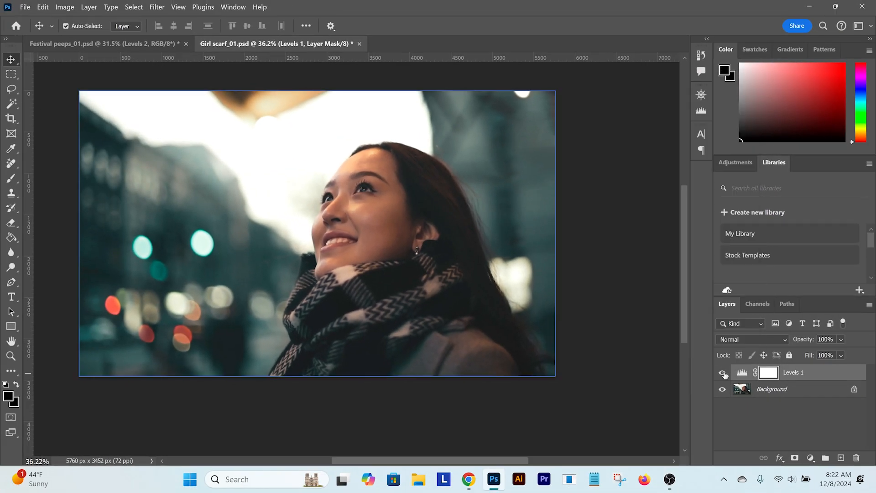
Toggle the Levels 1 layer on and off to compare the scarf photo's contrast before and after
click(723, 373)
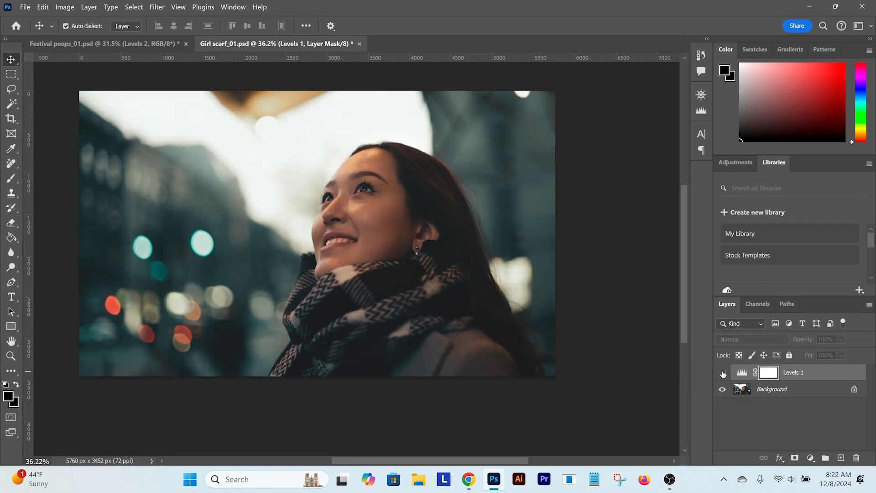
click(723, 373)
click(723, 372)
click(722, 373)
click(723, 374)
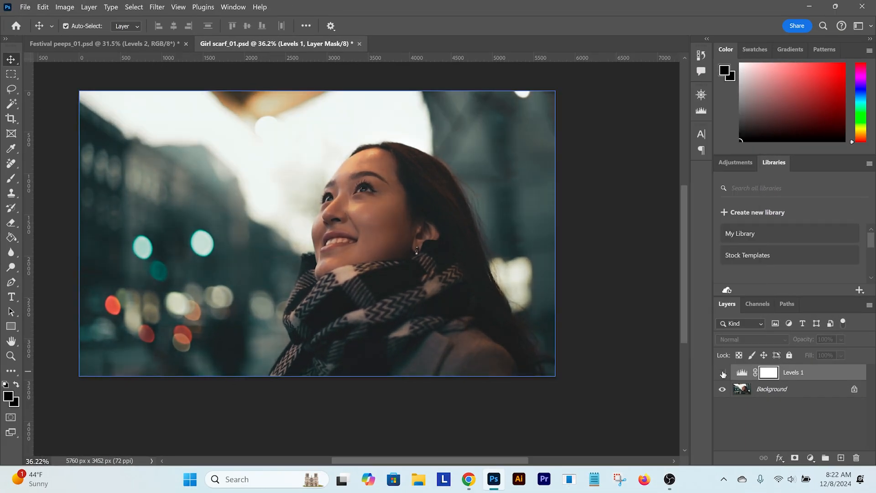
click(722, 373)
click(722, 373)
click(723, 373)
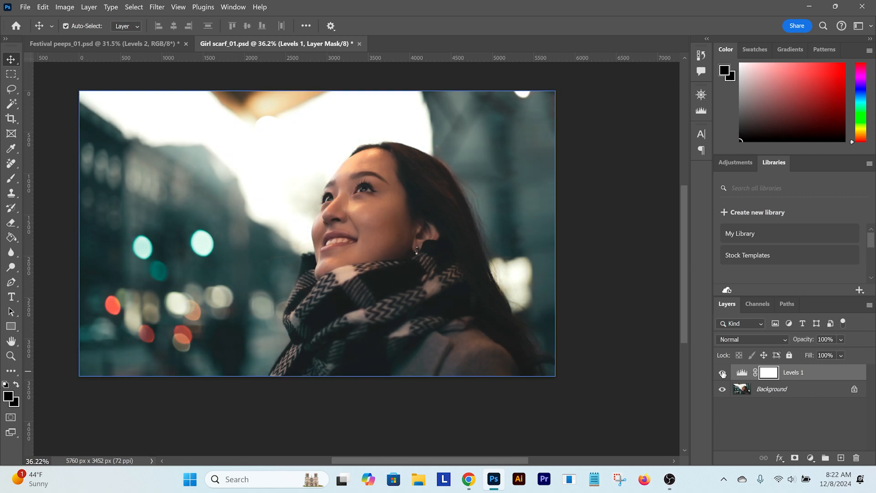
Reopen the scarf photo's Levels 1 properties and set the Red channel's input levels to 11, 1.11 and 247
double_click(742, 373)
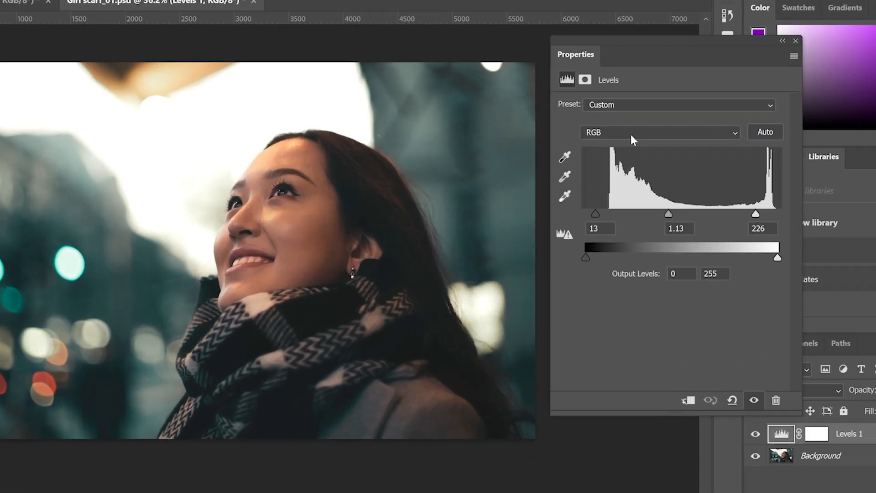
click(628, 145)
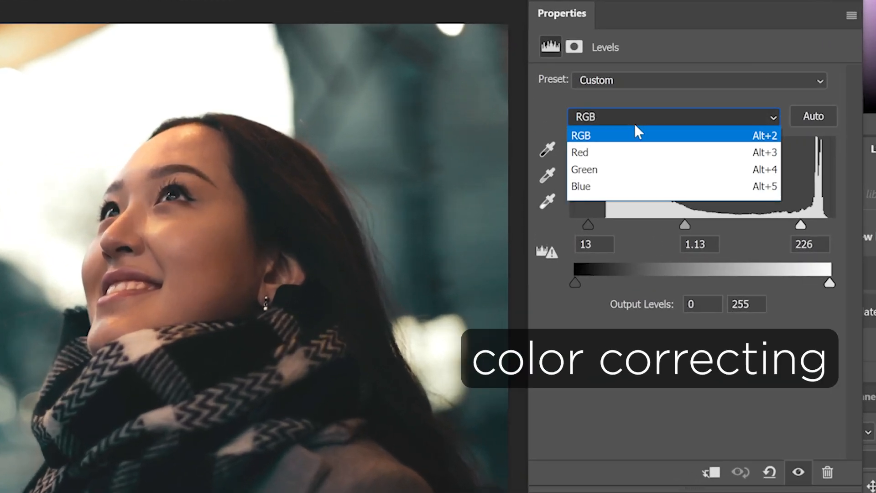
click(614, 152)
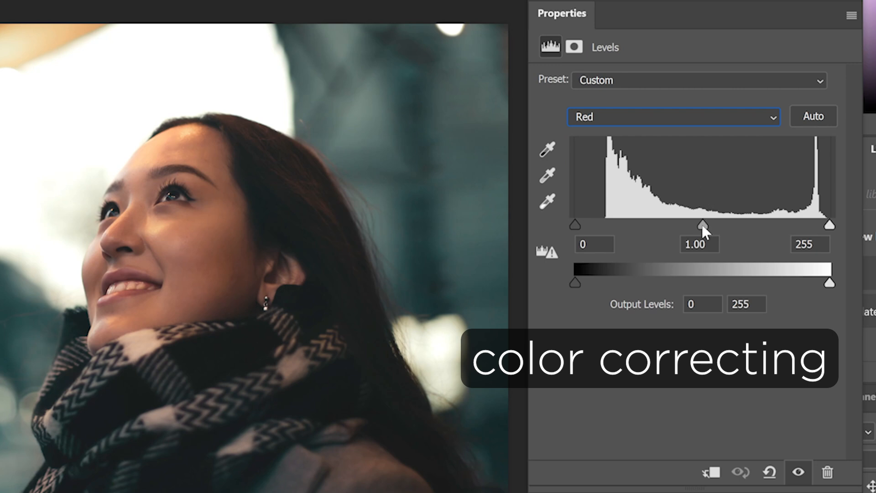
drag(706, 225, 708, 225)
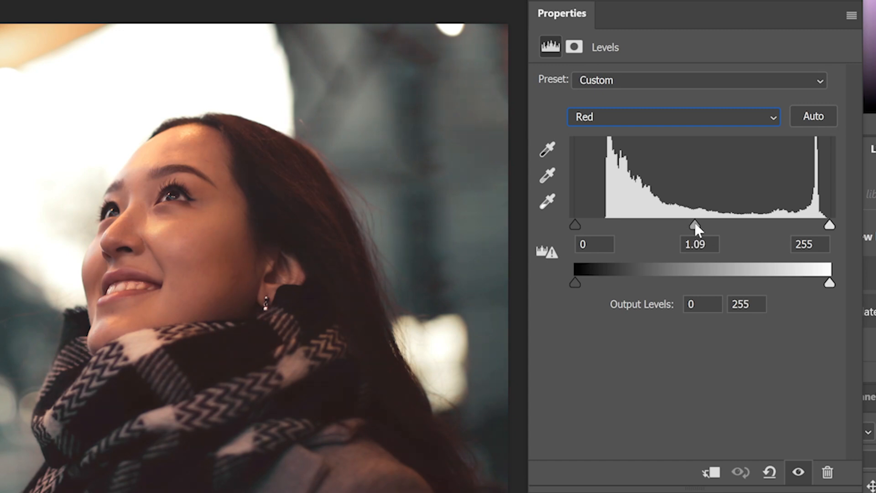
drag(695, 225, 700, 221)
drag(829, 226, 822, 225)
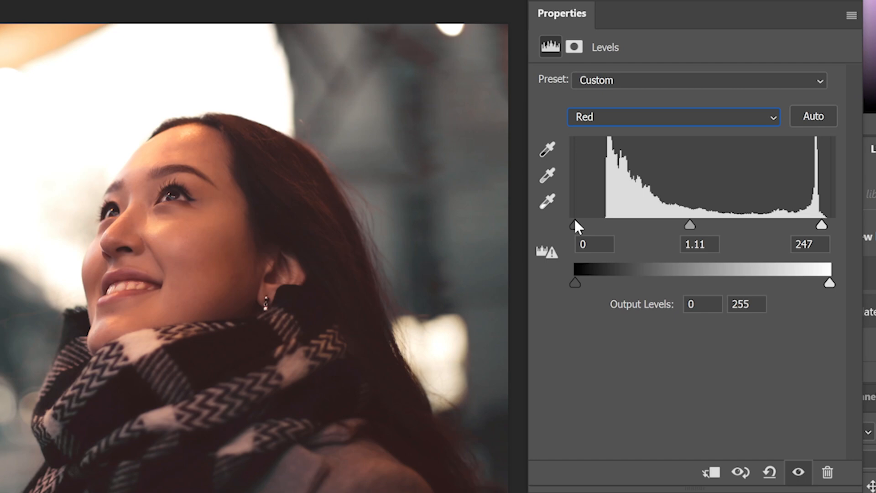
drag(574, 222, 584, 222)
drag(585, 225, 586, 226)
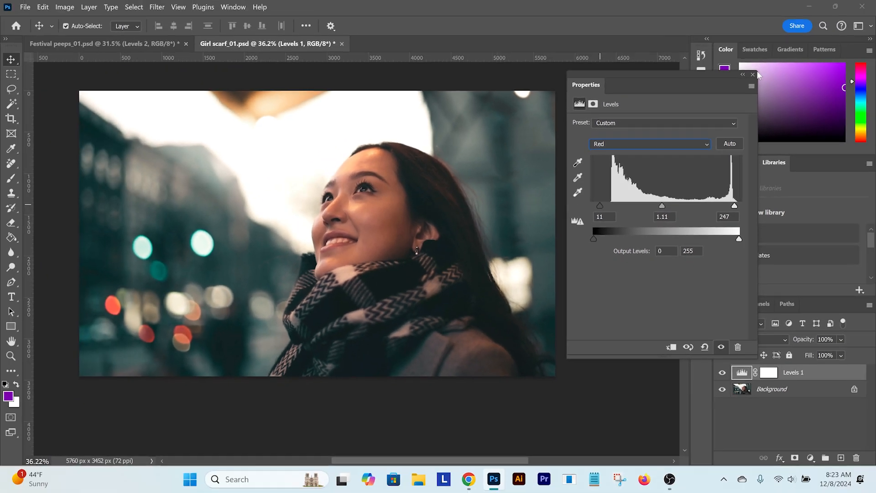
click(753, 74)
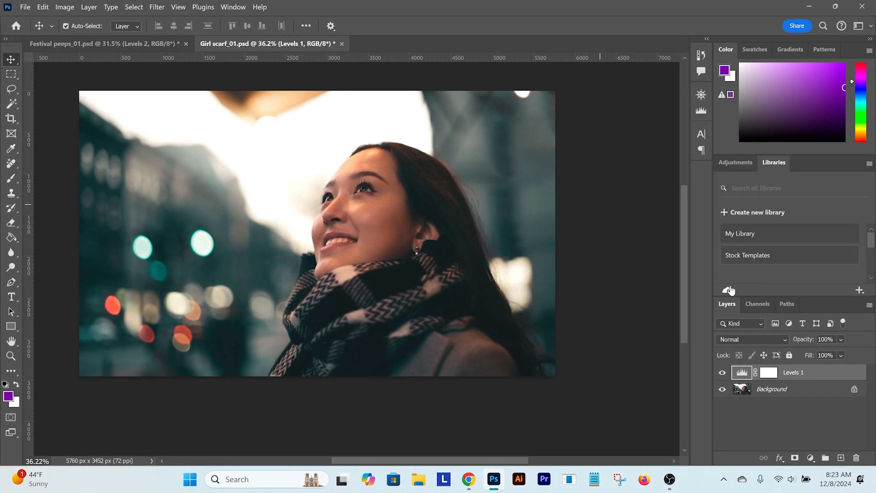
Toggle Levels 1 on and off to check the scarf photo's warmer colour against the original
click(722, 373)
click(722, 373)
click(722, 373)
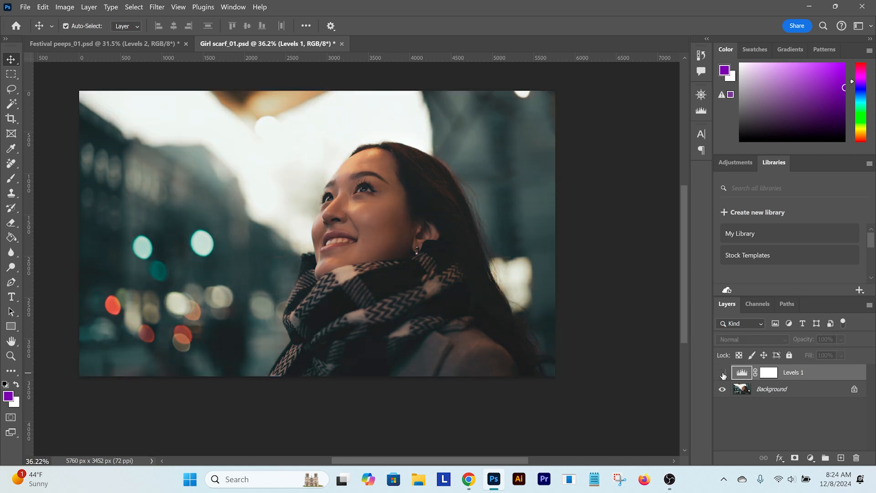
click(722, 373)
click(722, 373)
click(722, 373)
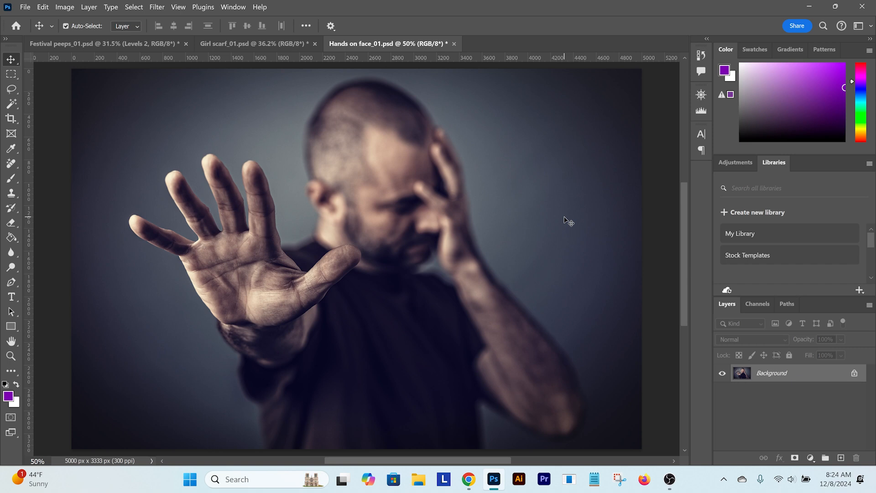
Add a Levels adjustment layer to the Hands on face photo and set its RGB input levels to 11, 1.17 and 234
click(811, 458)
click(801, 299)
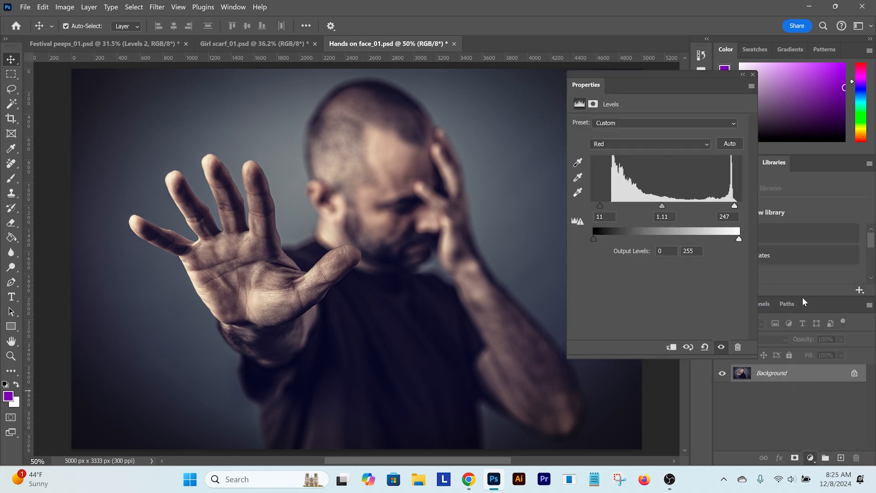
click(620, 144)
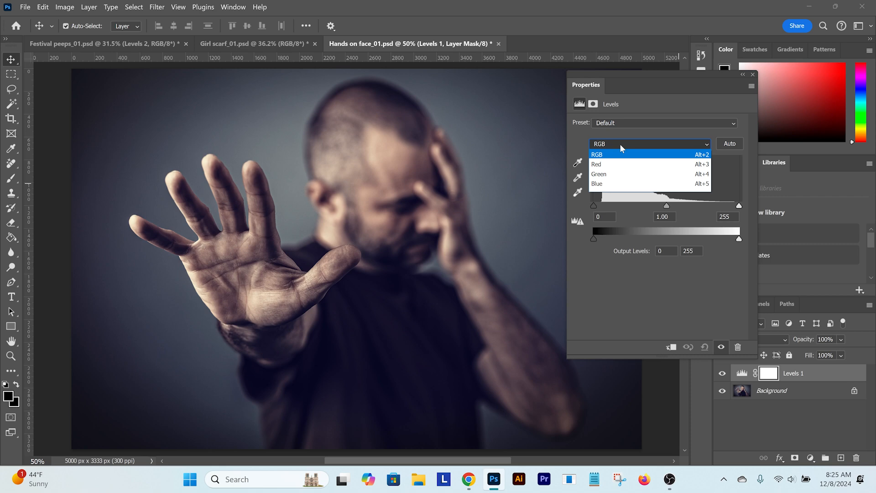
click(616, 157)
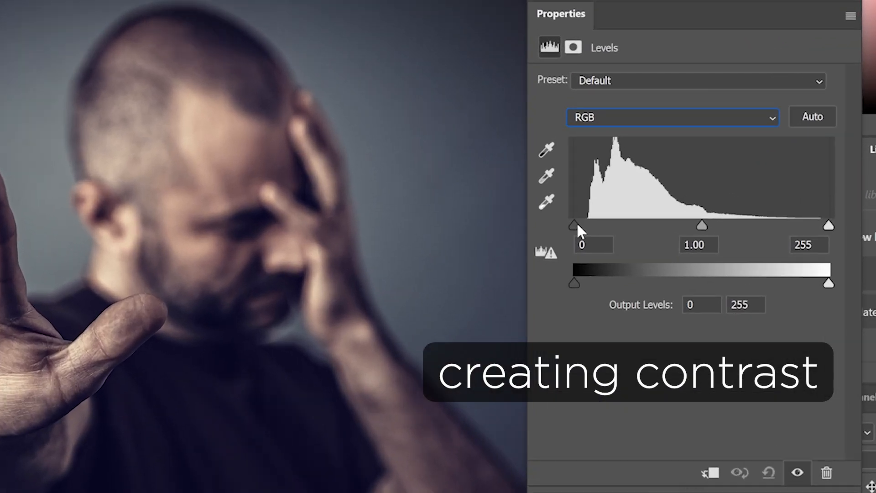
drag(576, 221, 580, 220)
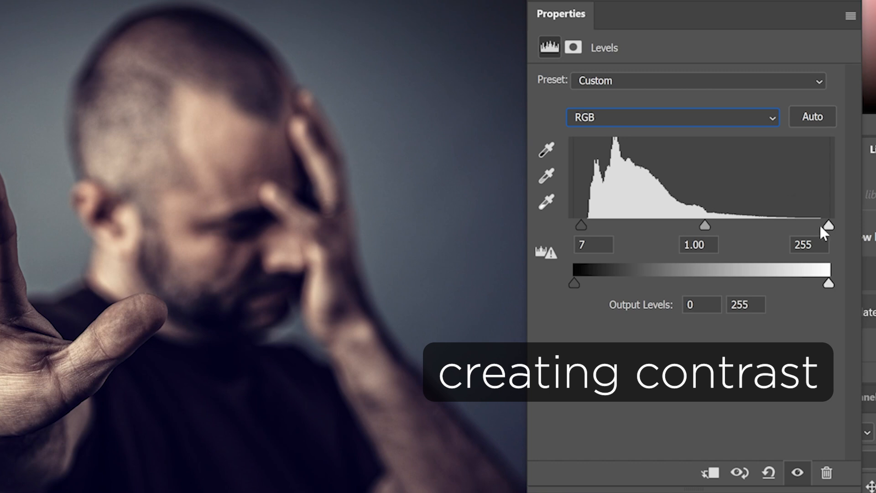
drag(828, 225, 807, 227)
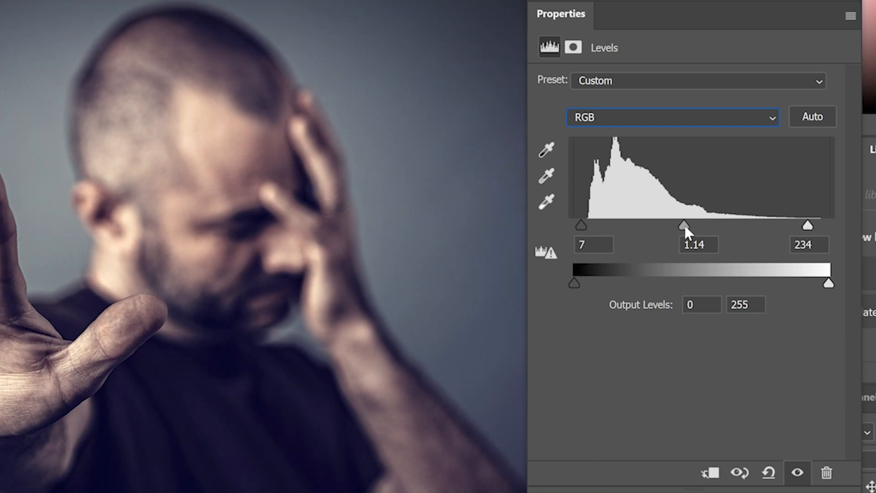
mouse_move(684, 225)
mouse_down()
mouse_move(694, 226)
mouse_move(678, 224)
mouse_up()
drag(582, 225, 585, 225)
Switch the hand photo's Levels to the Red channel and try adjusting its shadow and highlight input levels
click(646, 119)
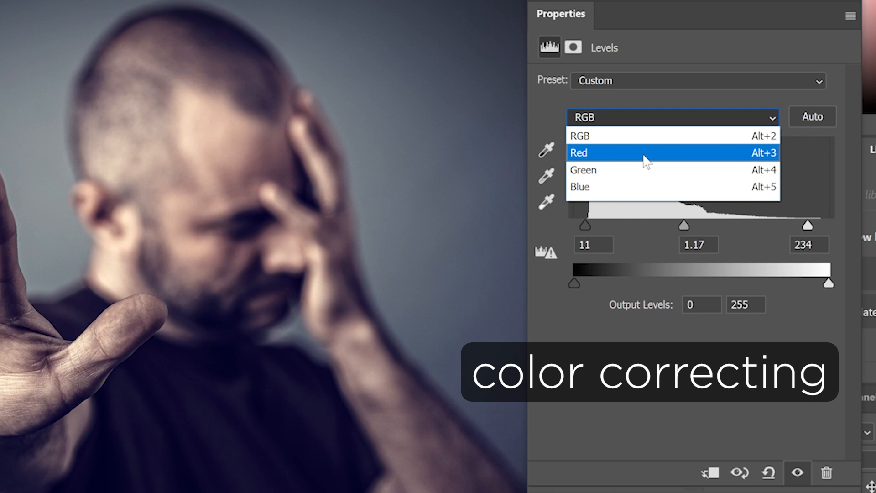
click(643, 155)
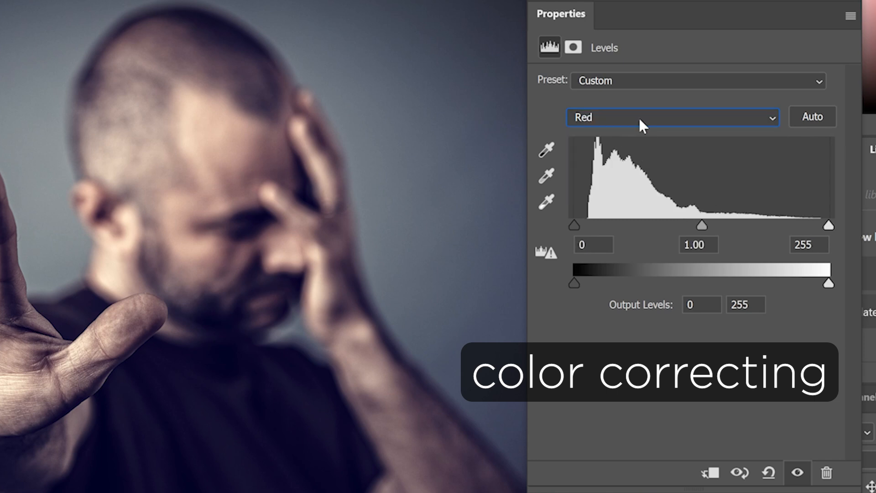
drag(574, 223, 571, 224)
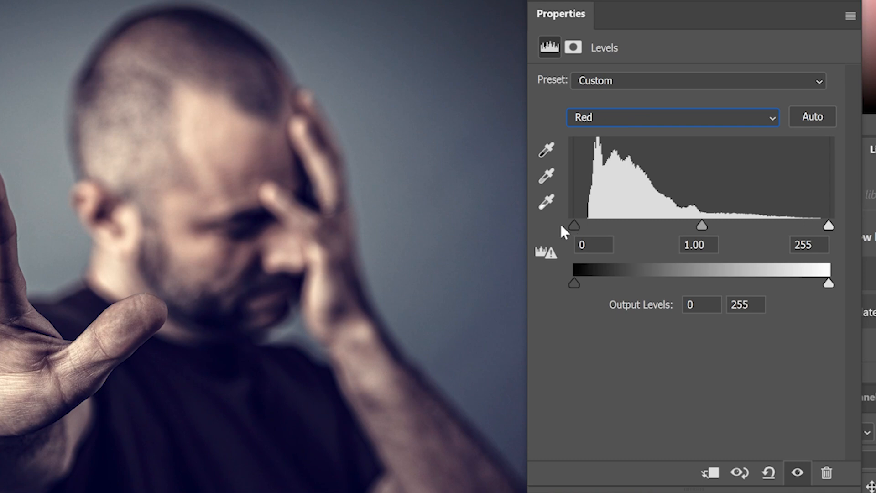
mouse_move(828, 225)
mouse_down()
mouse_move(813, 225)
mouse_move(829, 225)
mouse_up()
Set the Blue channel's input levels to 17, 0.97 and 245 to reduce the hand photo's blue cast
click(632, 119)
click(591, 187)
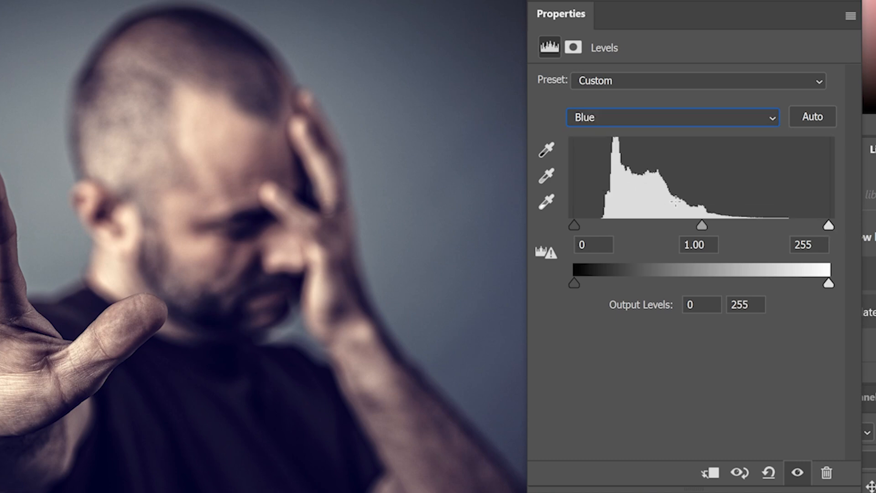
drag(575, 225, 591, 225)
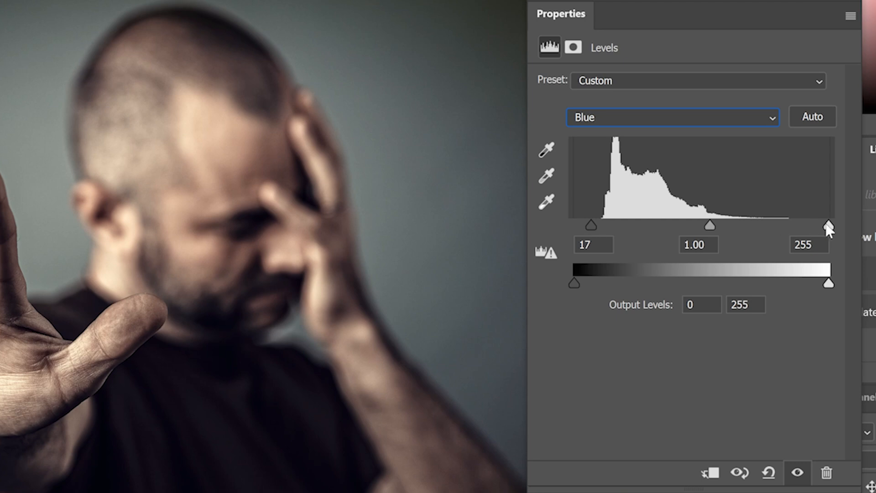
drag(829, 225, 818, 225)
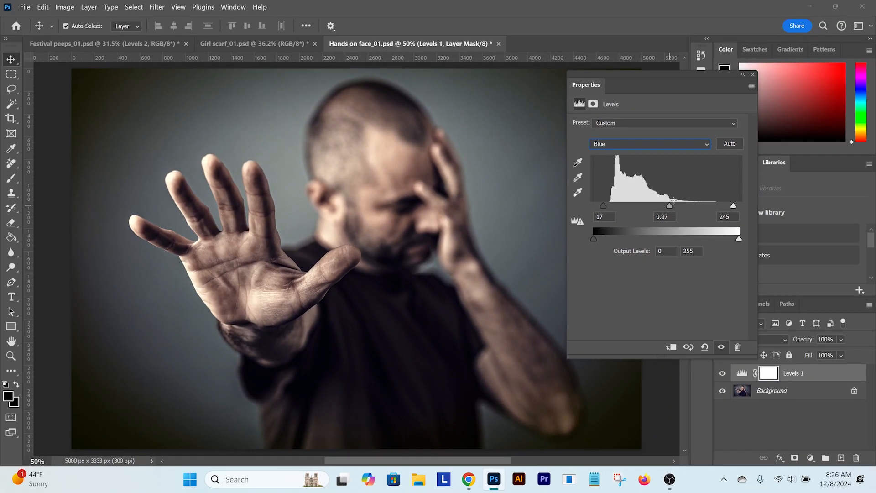
Adjust the Red channel's shadow input and lower its highlight input to warm the hand photo, then close the Levels properties
click(644, 144)
click(614, 161)
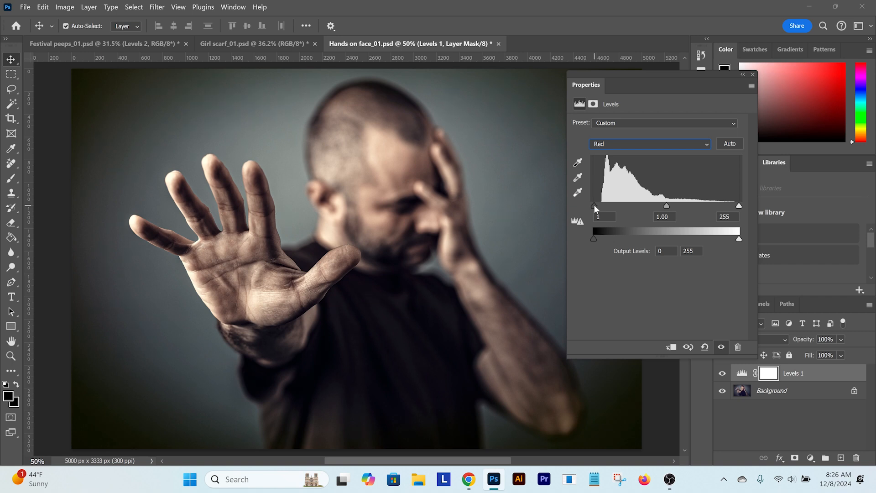
mouse_move(595, 205)
mouse_down()
mouse_move(605, 205)
mouse_move(582, 204)
mouse_up()
drag(738, 205, 731, 208)
click(753, 75)
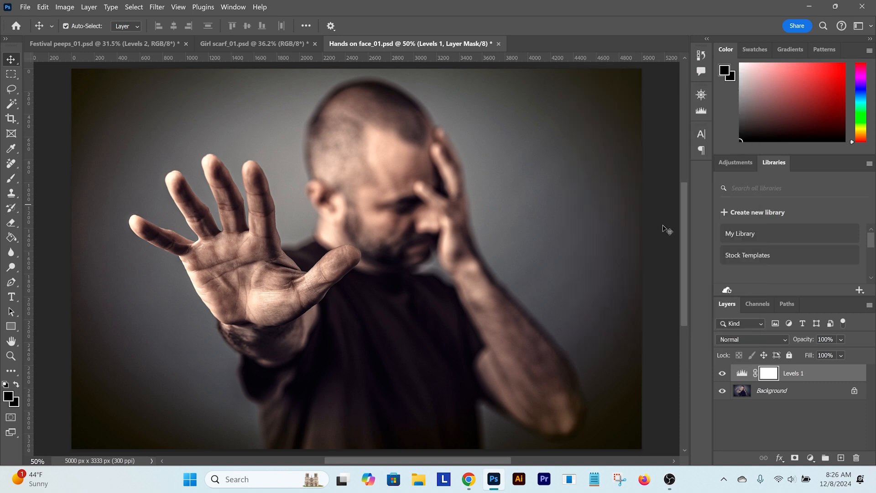
Toggle Levels 1 on and off to compare the hand photo's contrast and colour with the original
click(722, 374)
click(721, 373)
click(721, 373)
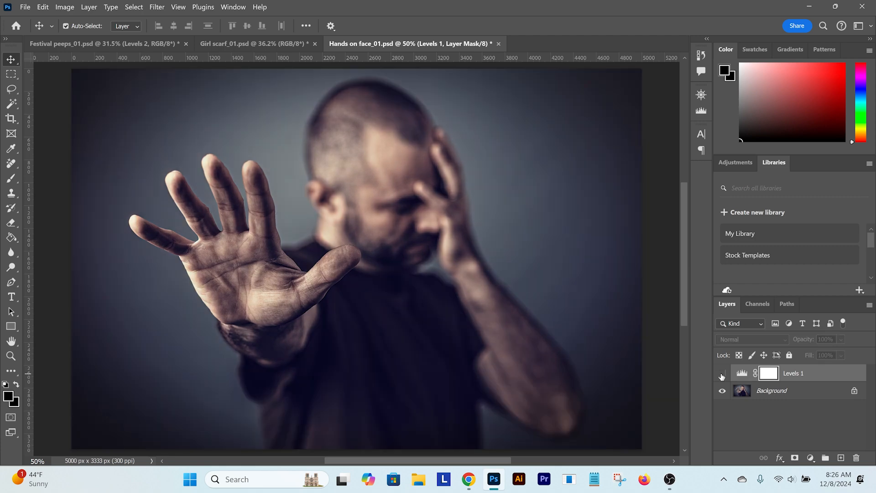
click(721, 373)
click(722, 373)
click(721, 373)
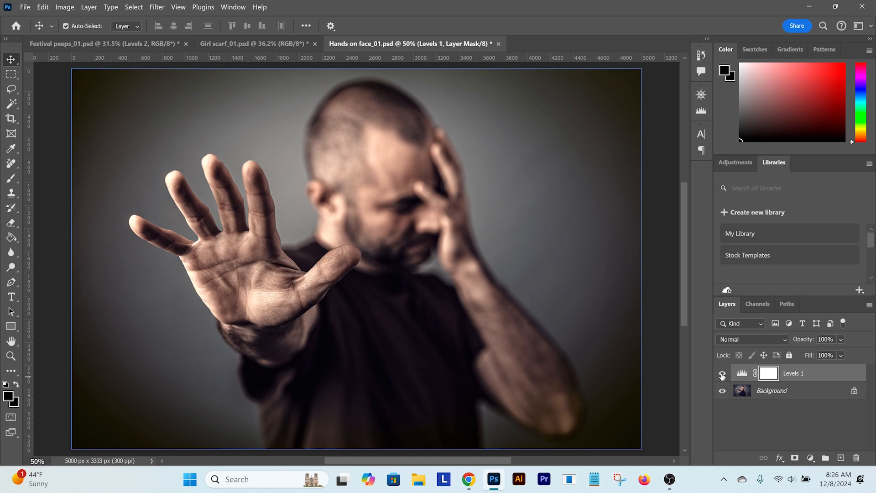
click(722, 374)
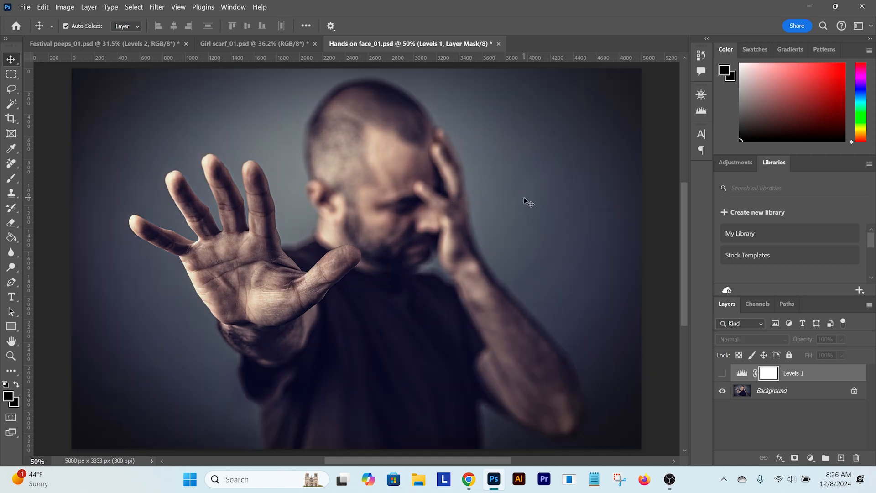
click(721, 373)
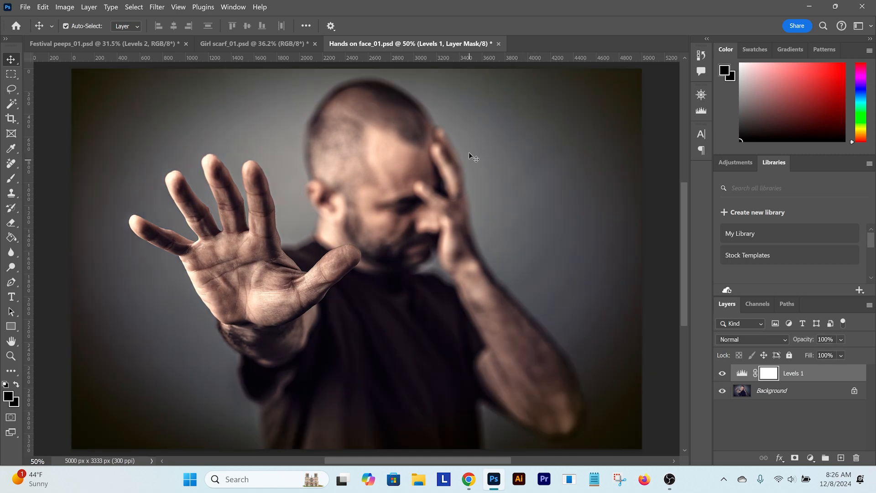